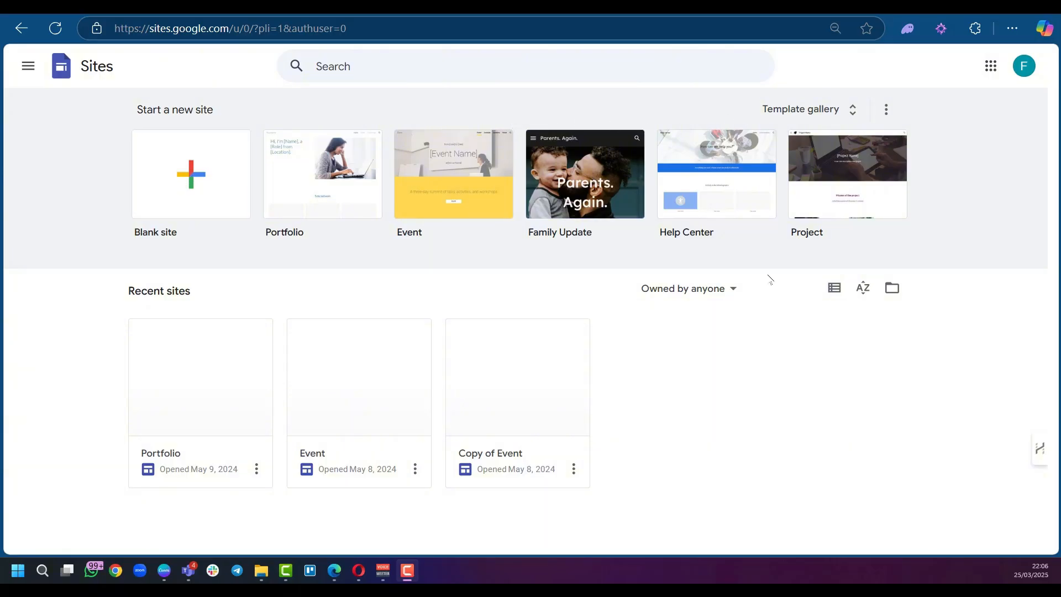
Step: Browse the full template gallery and create a new site from the Restaurant template in the Small business section
{"action": "left_click", "coordinate": [796, 109]}
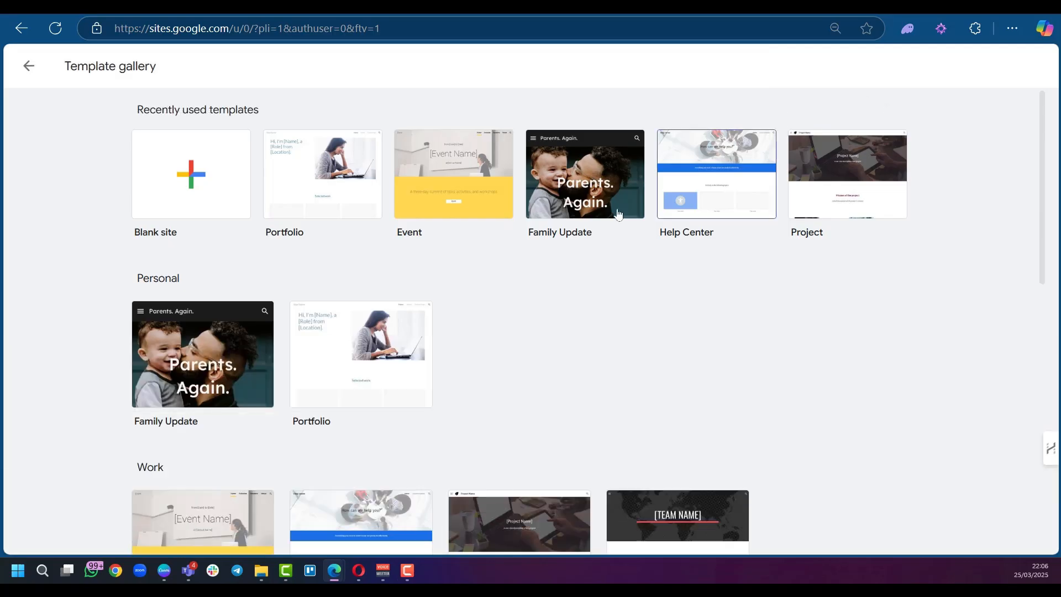
{"action": "scroll", "coordinate": [530, 334], "scroll_direction": "down", "scroll_amount": 8}
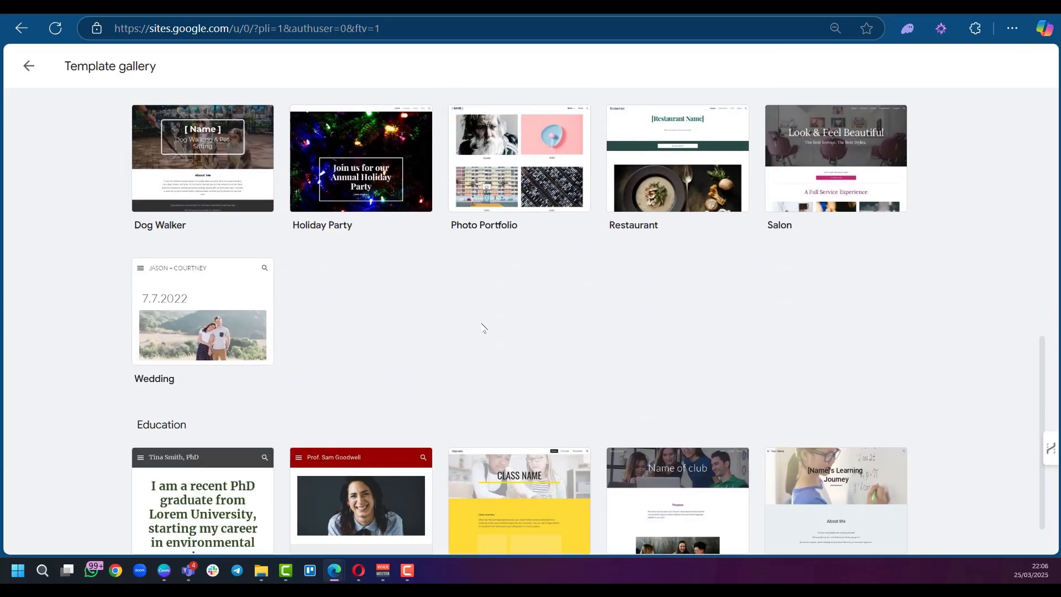
{"action": "scroll", "coordinate": [483, 327], "scroll_direction": "up", "scroll_amount": 4}
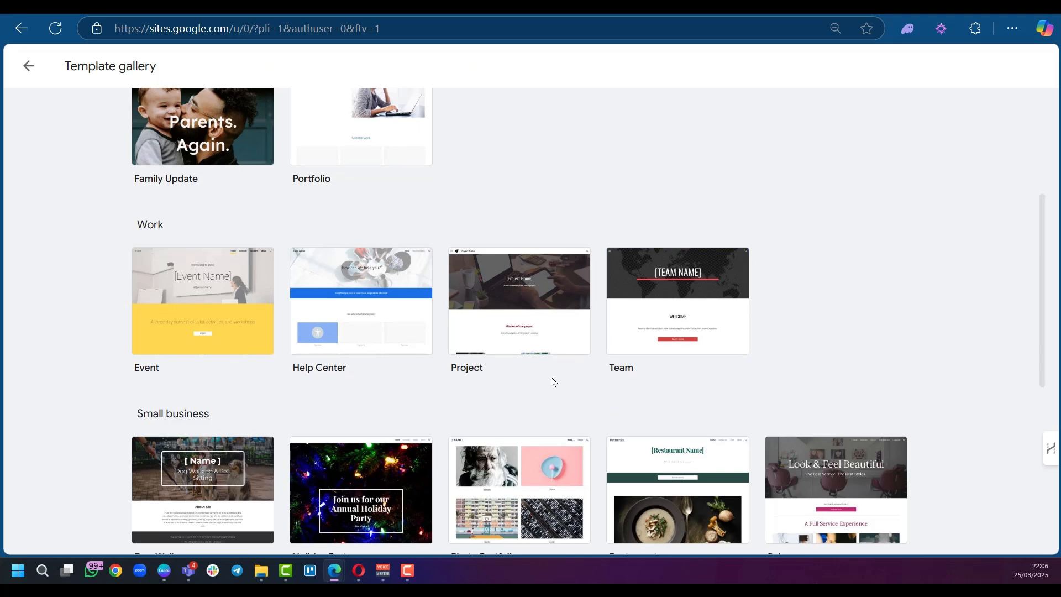
{"action": "scroll", "coordinate": [542, 364], "scroll_direction": "down", "scroll_amount": 4}
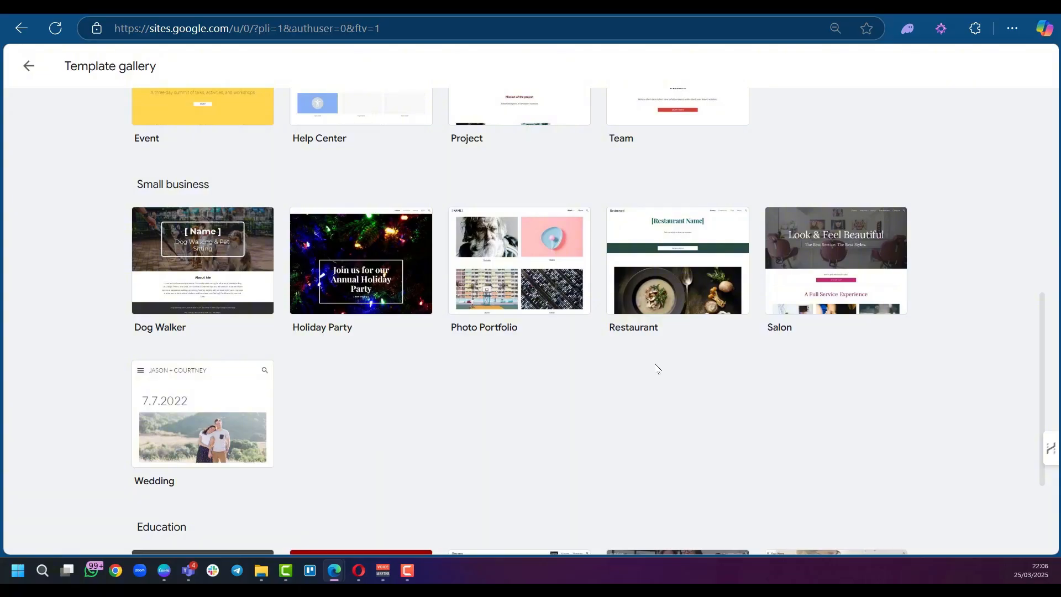
{"action": "scroll", "coordinate": [690, 412], "scroll_direction": "down", "scroll_amount": 3}
{"action": "scroll", "coordinate": [691, 412], "scroll_direction": "up", "scroll_amount": 4}
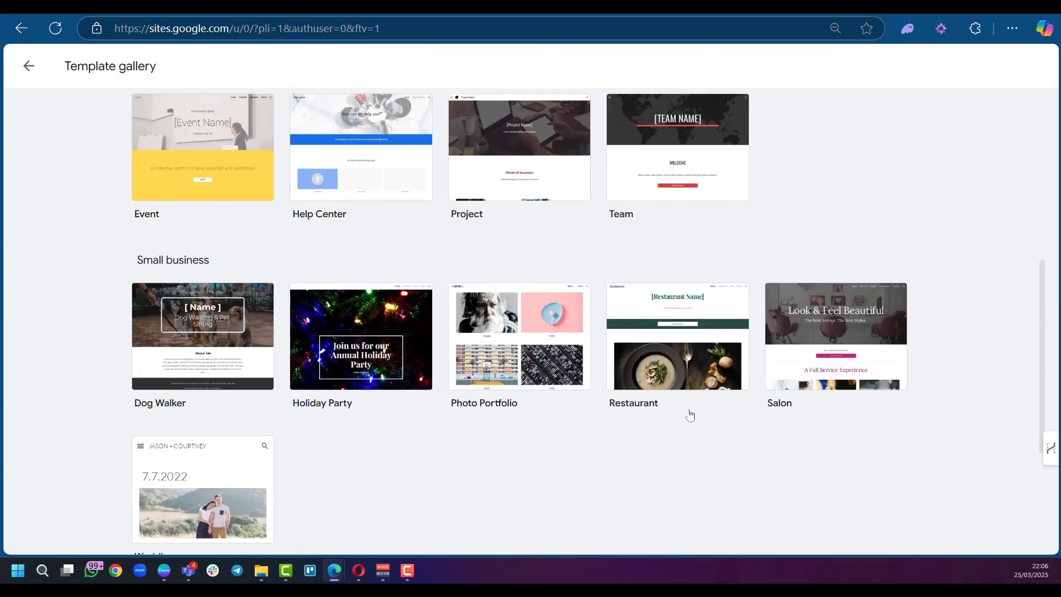
{"action": "scroll", "coordinate": [691, 412], "scroll_direction": "down", "scroll_amount": 3}
{"action": "scroll", "coordinate": [650, 229], "scroll_direction": "down", "scroll_amount": 2}
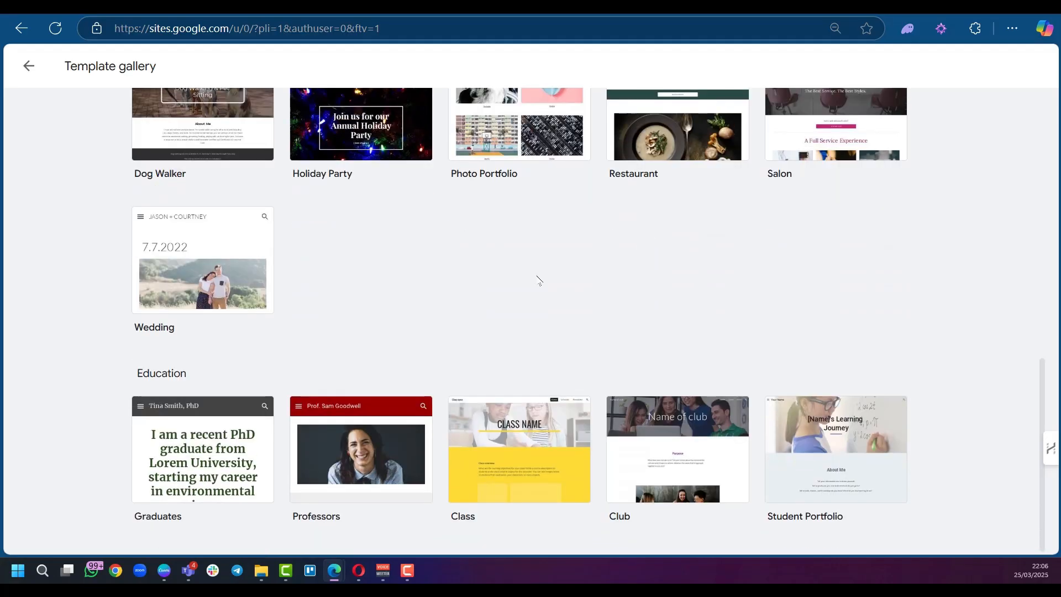
{"action": "scroll", "coordinate": [754, 410], "scroll_direction": "up", "scroll_amount": 4}
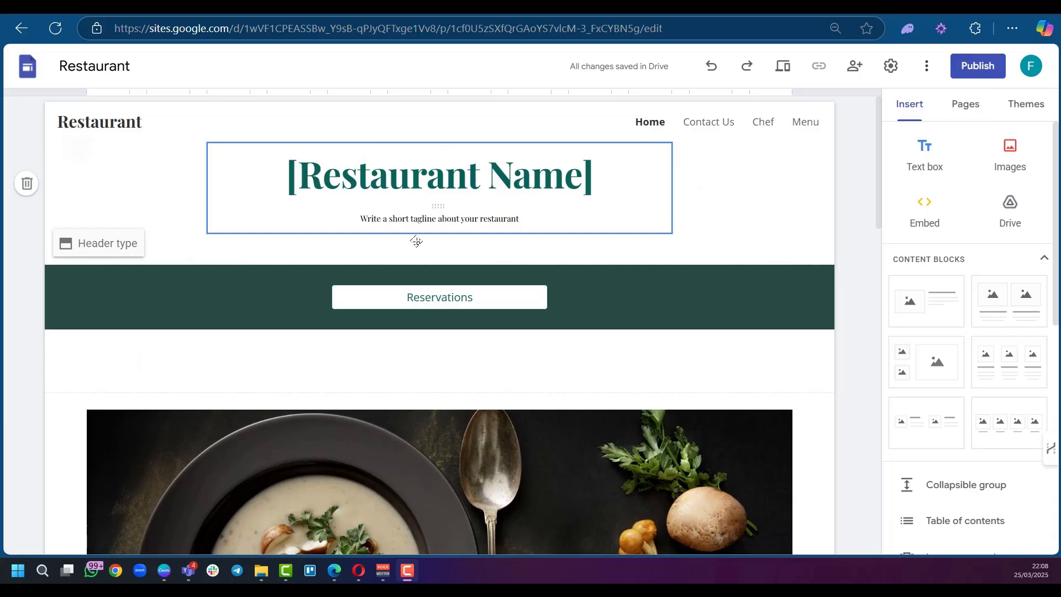
Step: Replace the [Restaurant Name] placeholder heading on the home page with PLATTER, without the square brackets
{"action": "scroll", "coordinate": [478, 343], "scroll_direction": "down", "scroll_amount": 10}
{"action": "scroll", "coordinate": [475, 341], "scroll_direction": "up", "scroll_amount": 10}
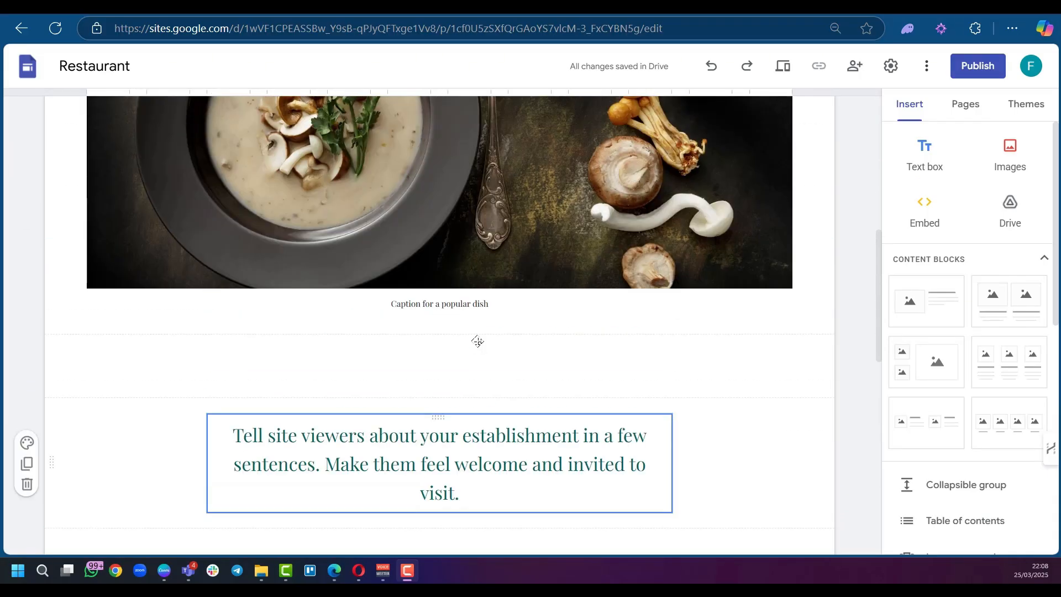
{"action": "scroll", "coordinate": [323, 205], "scroll_direction": "down", "scroll_amount": 3}
{"action": "scroll", "coordinate": [323, 205], "scroll_direction": "up", "scroll_amount": 5}
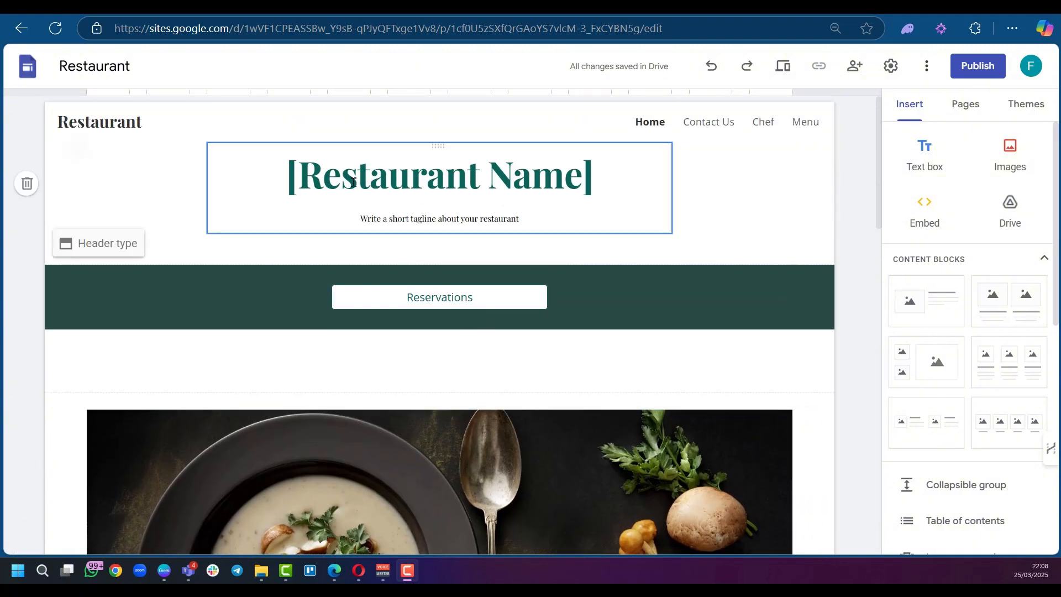
{"action": "left_click", "coordinate": [299, 159]}
{"action": "mouse_move", "coordinate": [300, 174]}
{"action": "left_mouse_down"}
{"action": "mouse_move", "coordinate": [592, 175]}
{"action": "mouse_move", "coordinate": [306, 183]}
{"action": "left_mouse_up"}
{"action": "left_click", "coordinate": [575, 179]}
{"action": "type", "text": "PLATTER"}
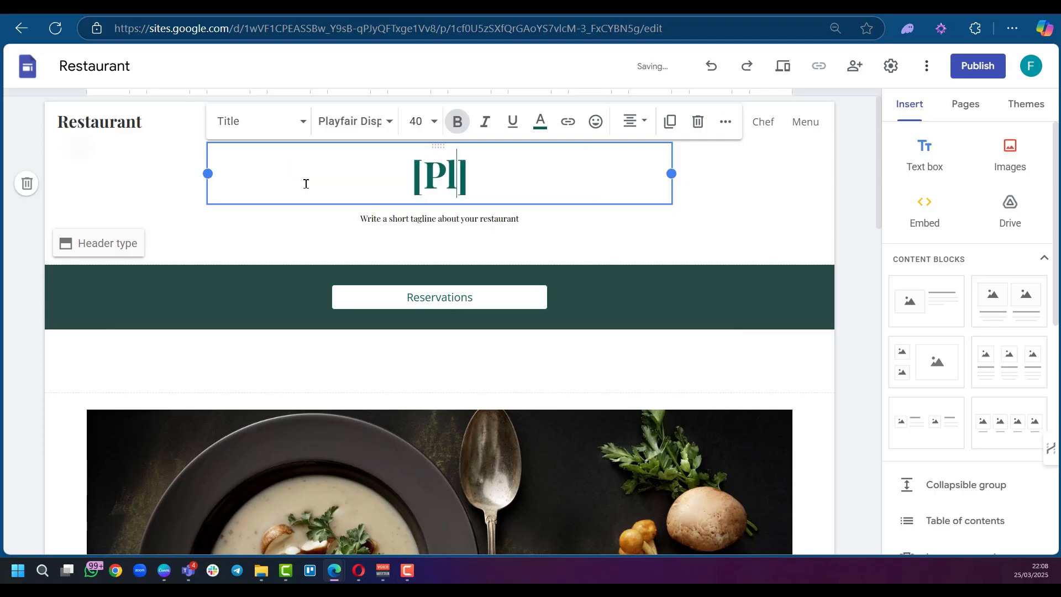
{"action": "left_click", "coordinate": [359, 174]}
Step: Replace the placeholder tagline under the home page heading with "Every plate tell a Story"
{"action": "left_click", "coordinate": [443, 221]}
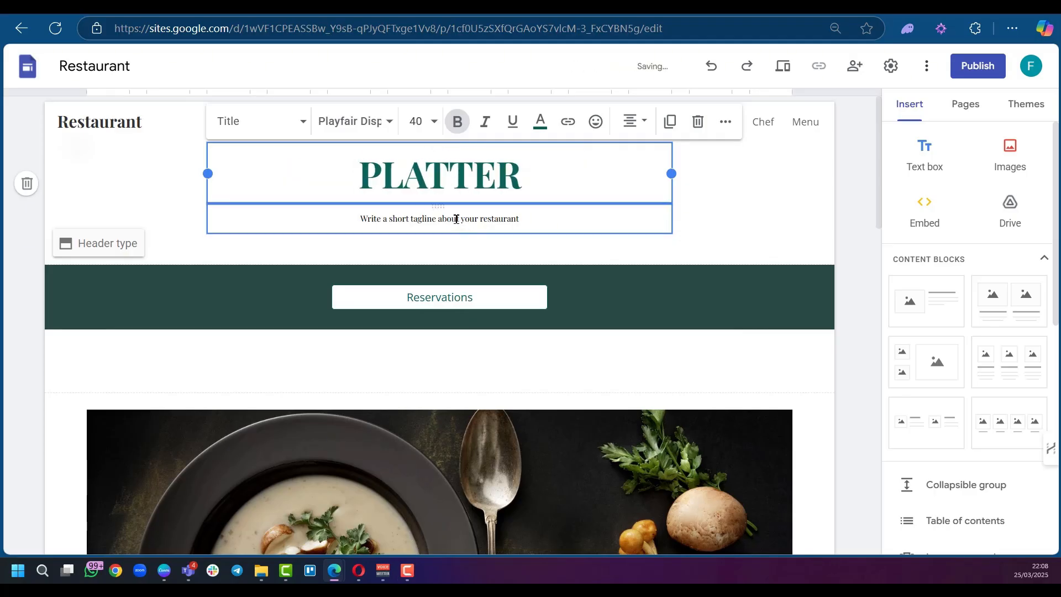
{"action": "left_click", "coordinate": [526, 218]}
{"action": "left_click_drag", "start_coordinate": [526, 218], "coordinate": [338, 224]}
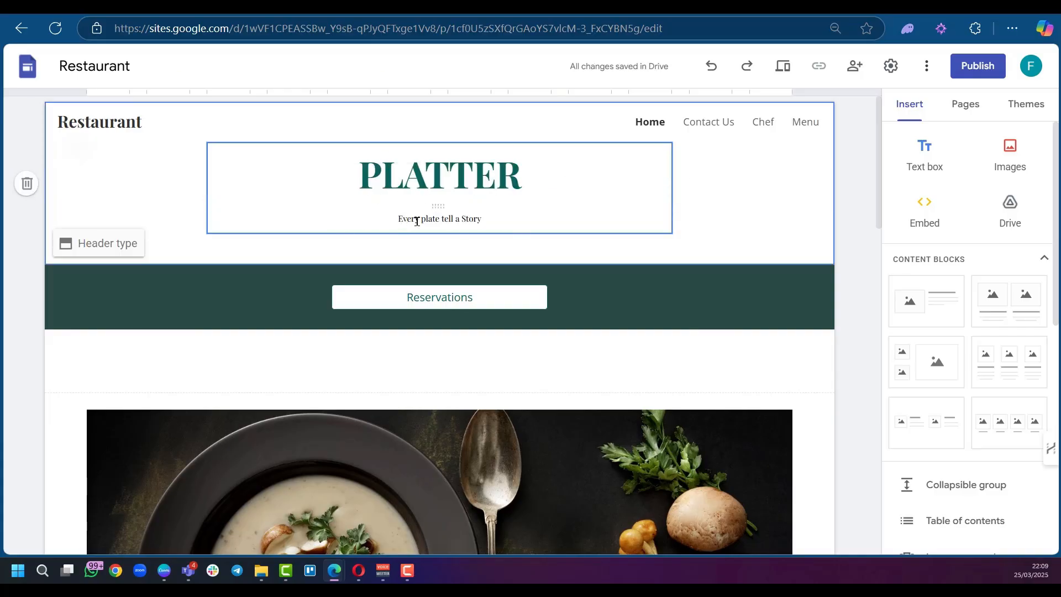
Step: Change the site name in the page header from Restaurant to PLATTER
{"action": "scroll", "coordinate": [511, 275], "scroll_direction": "down", "scroll_amount": 3}
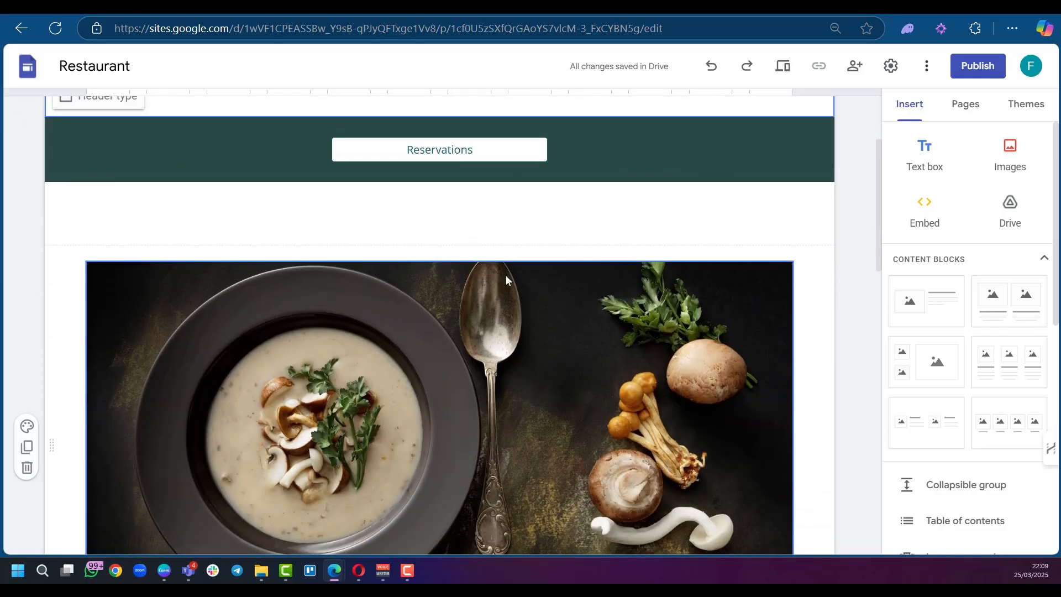
{"action": "scroll", "coordinate": [694, 324], "scroll_direction": "up", "scroll_amount": 3}
{"action": "scroll", "coordinate": [640, 318], "scroll_direction": "down", "scroll_amount": 3}
{"action": "scroll", "coordinate": [640, 318], "scroll_direction": "down", "scroll_amount": 12}
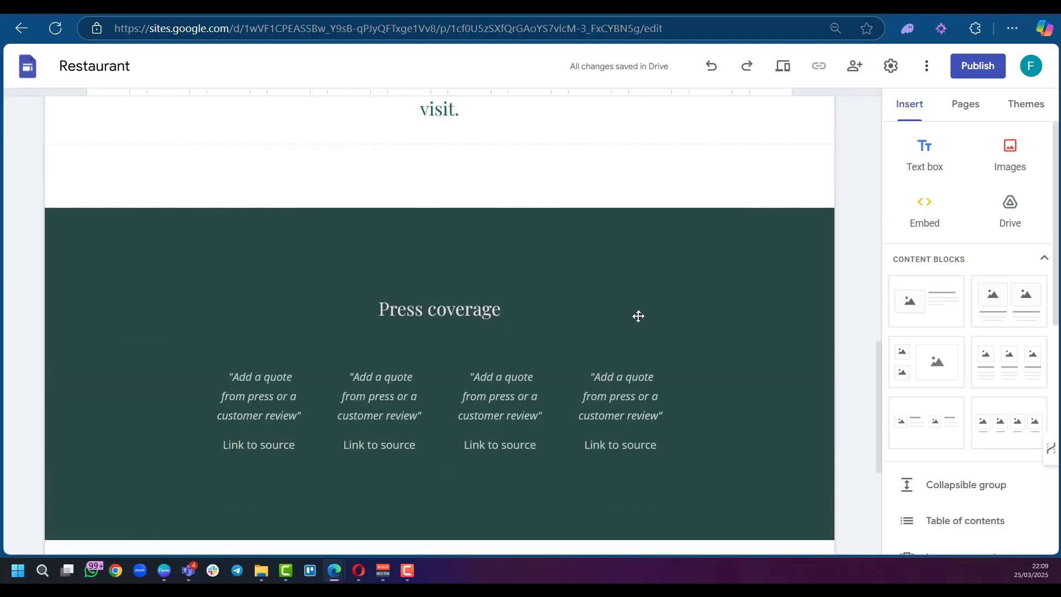
{"action": "scroll", "coordinate": [637, 315], "scroll_direction": "up", "scroll_amount": 15}
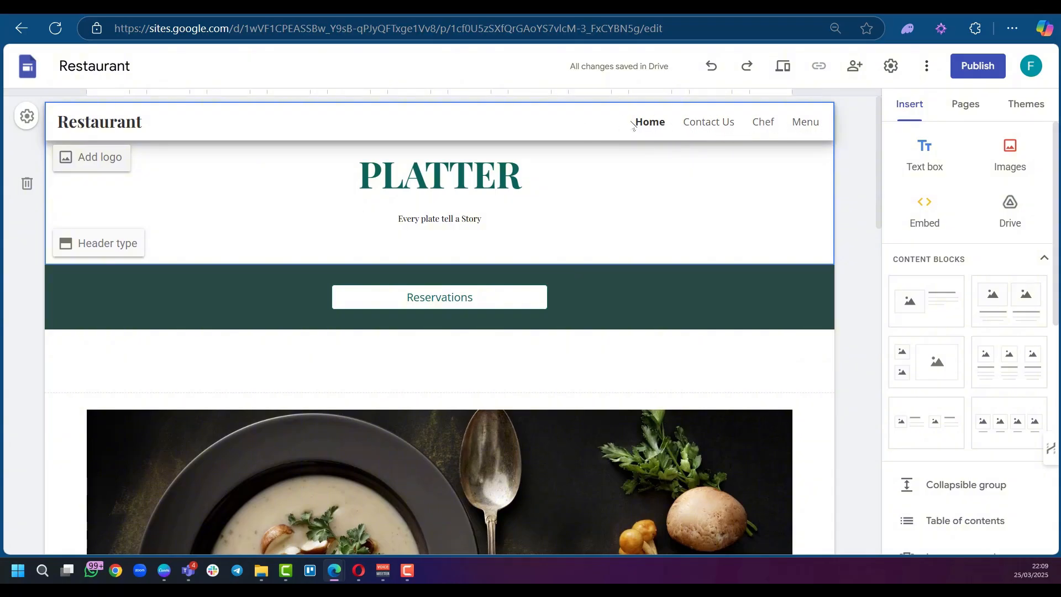
{"action": "left_click", "coordinate": [145, 121]}
{"action": "left_click_drag", "start_coordinate": [144, 121], "coordinate": [57, 127]}
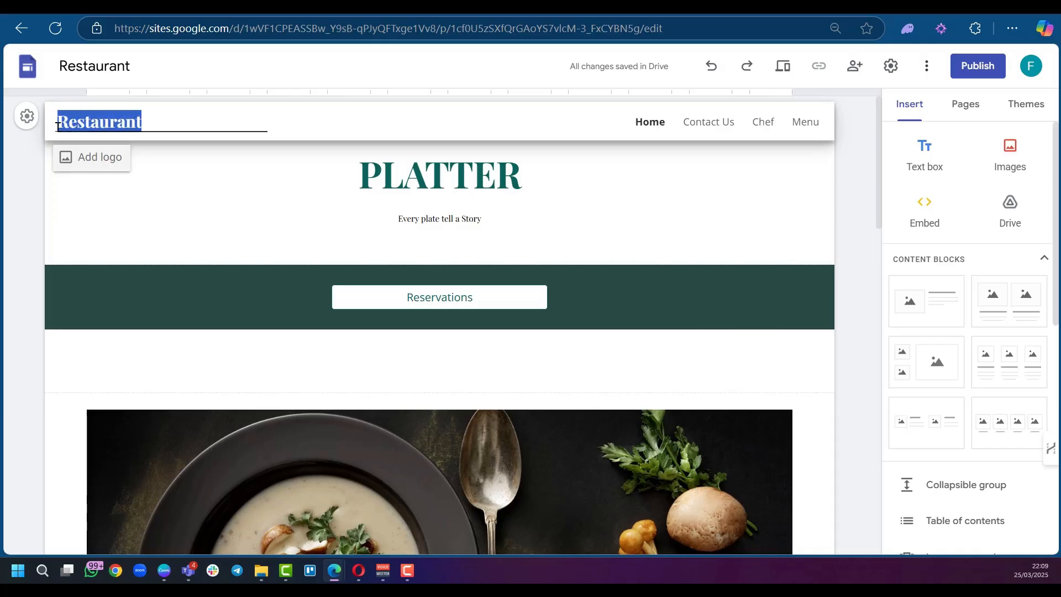
{"action": "type", "text": "PLATTER"}
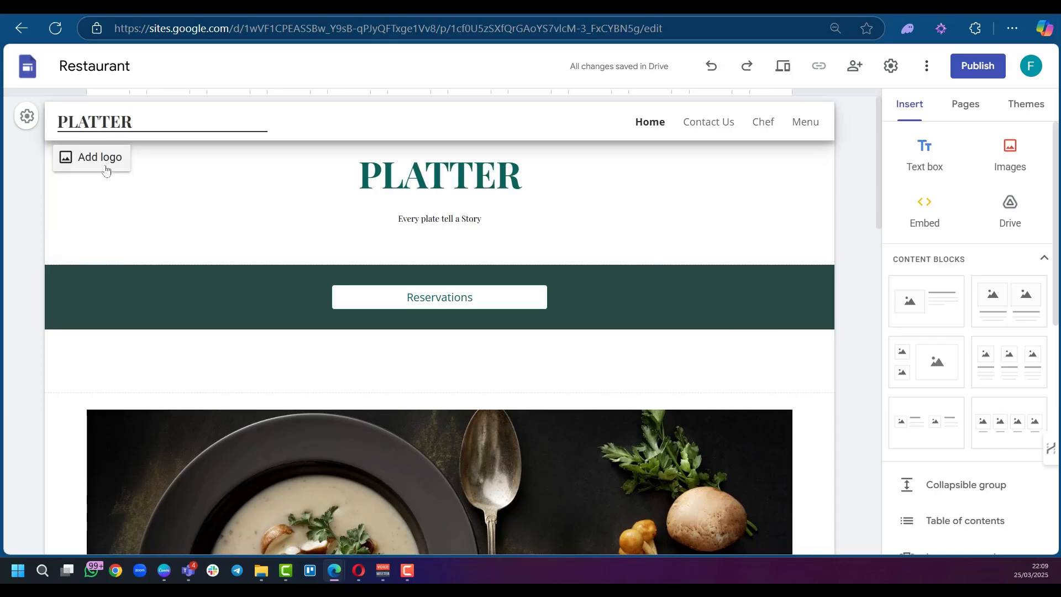
{"action": "left_click", "coordinate": [206, 188]}
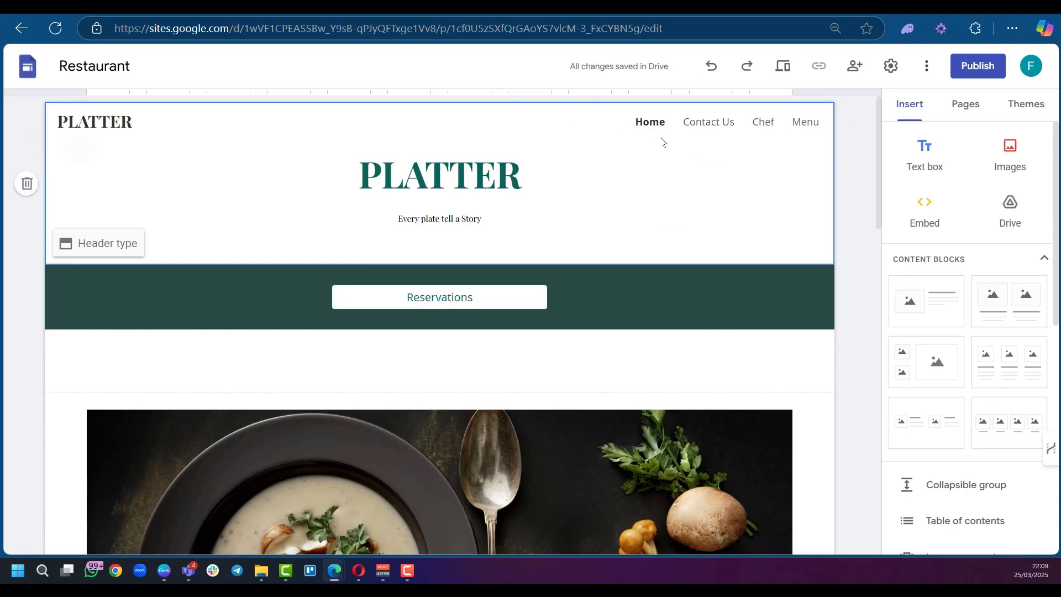
Step: Add a new page named Shopping to the site
{"action": "left_click", "coordinate": [961, 107]}
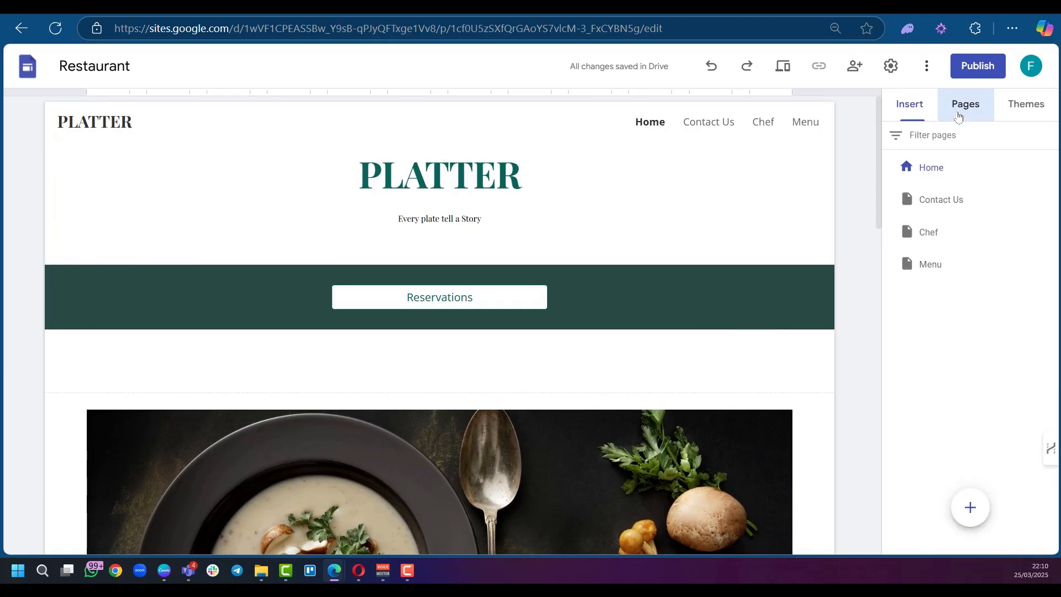
{"action": "mouse_move", "coordinate": [970, 509]}
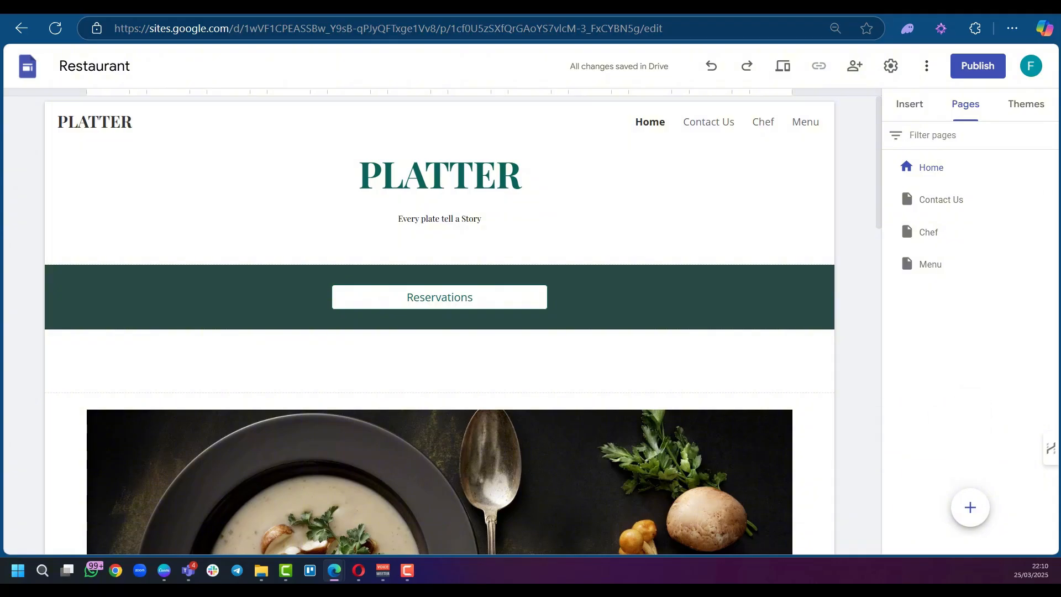
{"action": "left_click", "coordinate": [972, 509]}
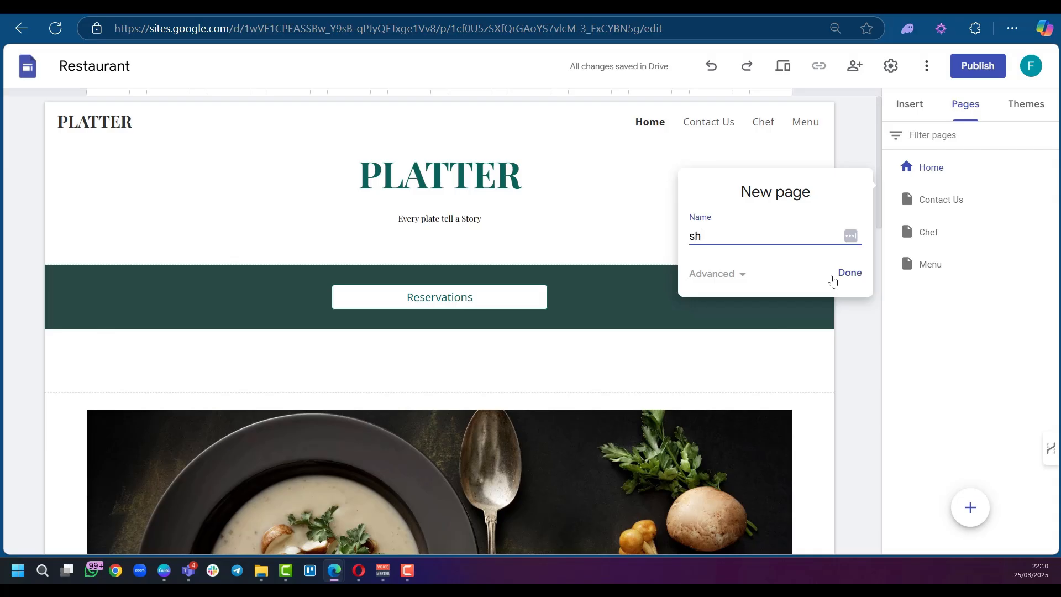
{"action": "type", "text": "Shopping"}
{"action": "left_click", "coordinate": [834, 278]}
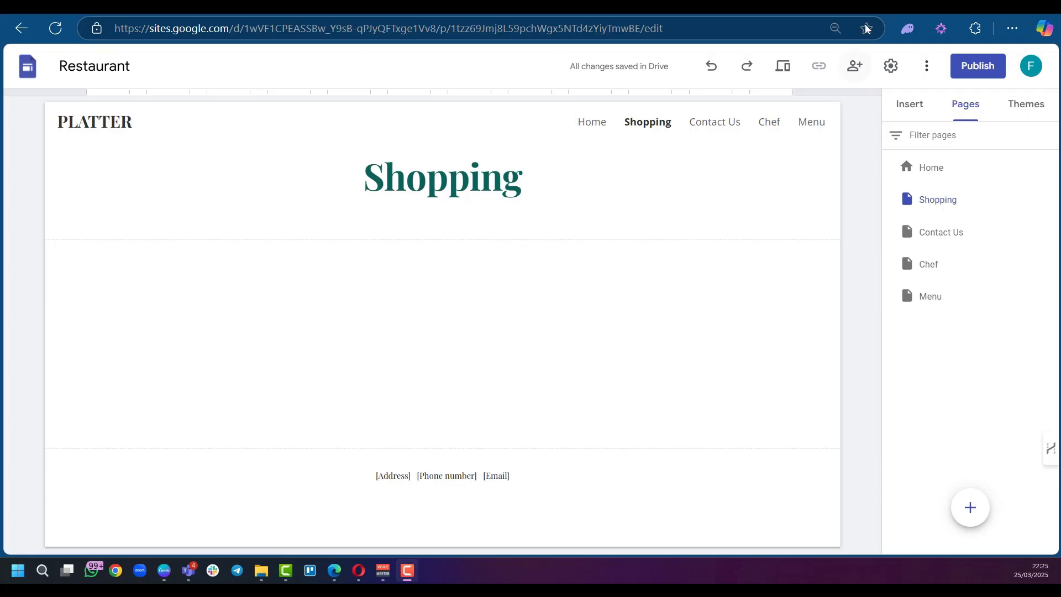
Step: Switch to the POWR website at powr.io and sign up for free with a Google account
{"action": "left_click", "coordinate": [869, 6]}
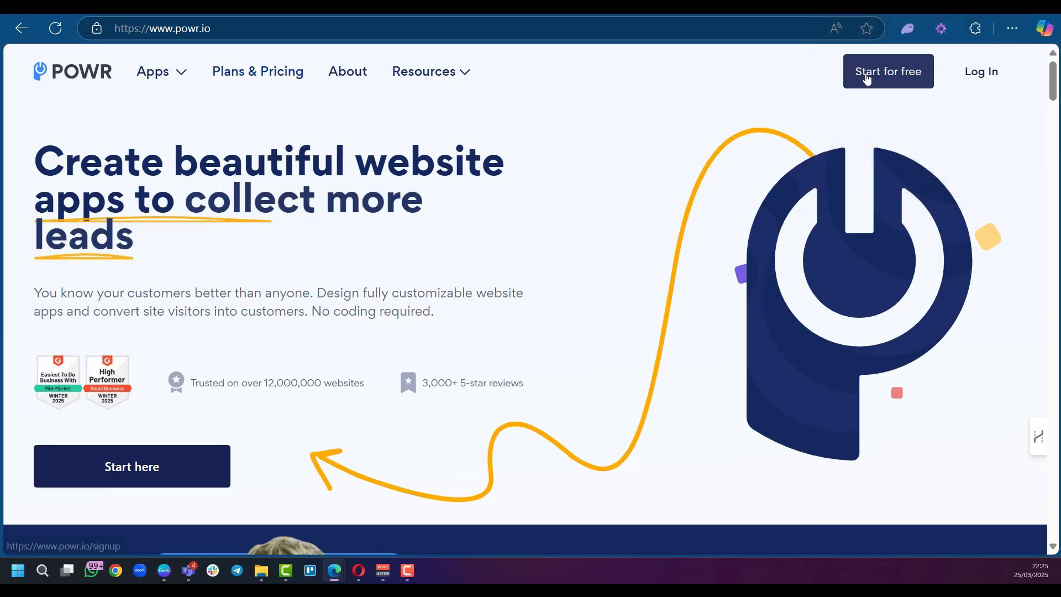
{"action": "left_click", "coordinate": [890, 79]}
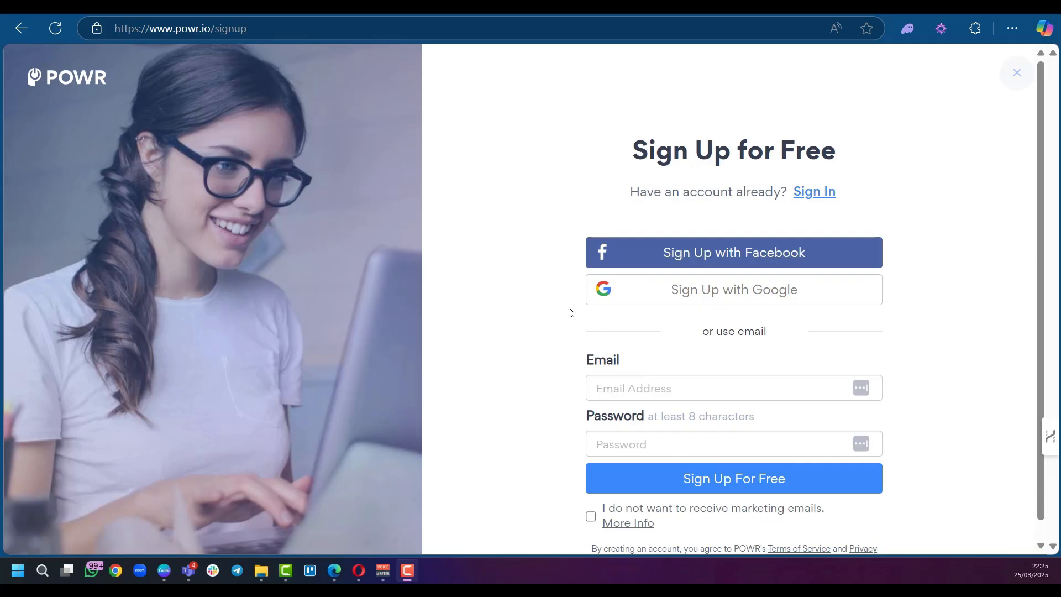
{"action": "left_click", "coordinate": [707, 294]}
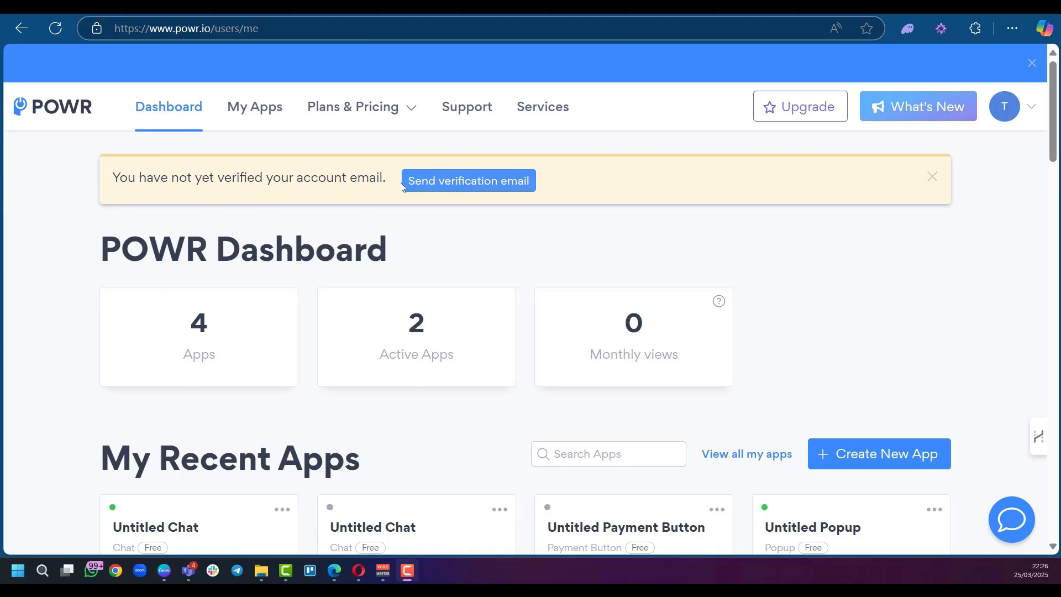
Step: Verify the POWR account's email through the verification message in Gmail and return to the POWR dashboard
{"action": "left_click", "coordinate": [457, 188]}
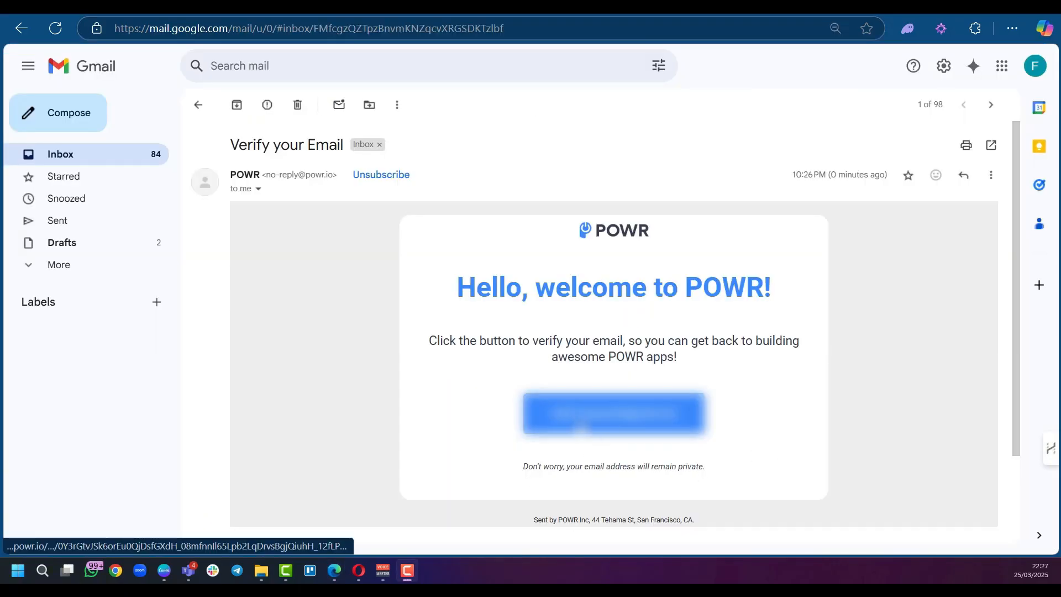
{"action": "left_click", "coordinate": [614, 413]}
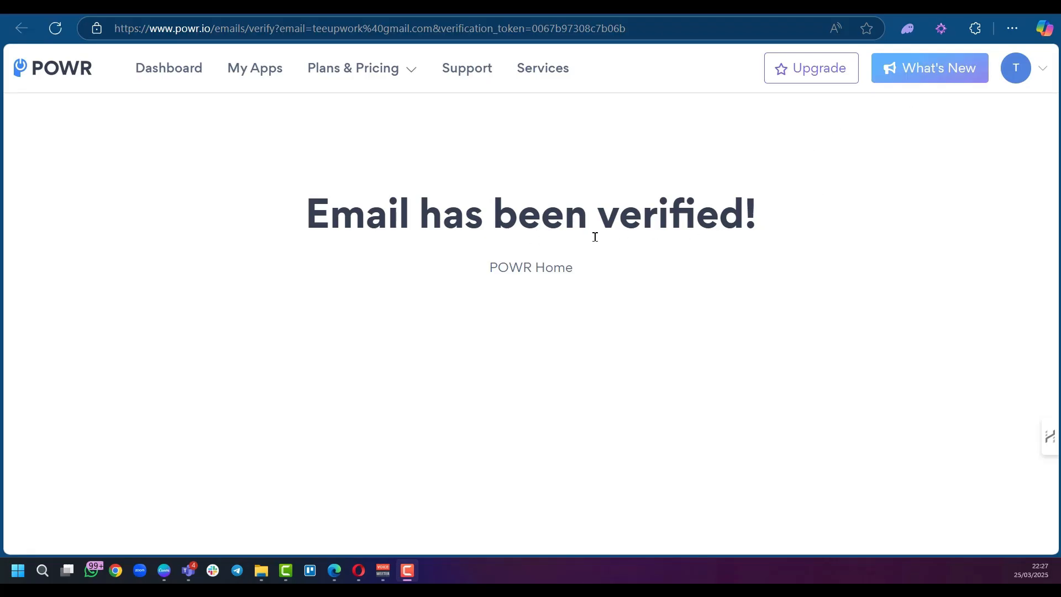
{"action": "left_click", "coordinate": [158, 68]}
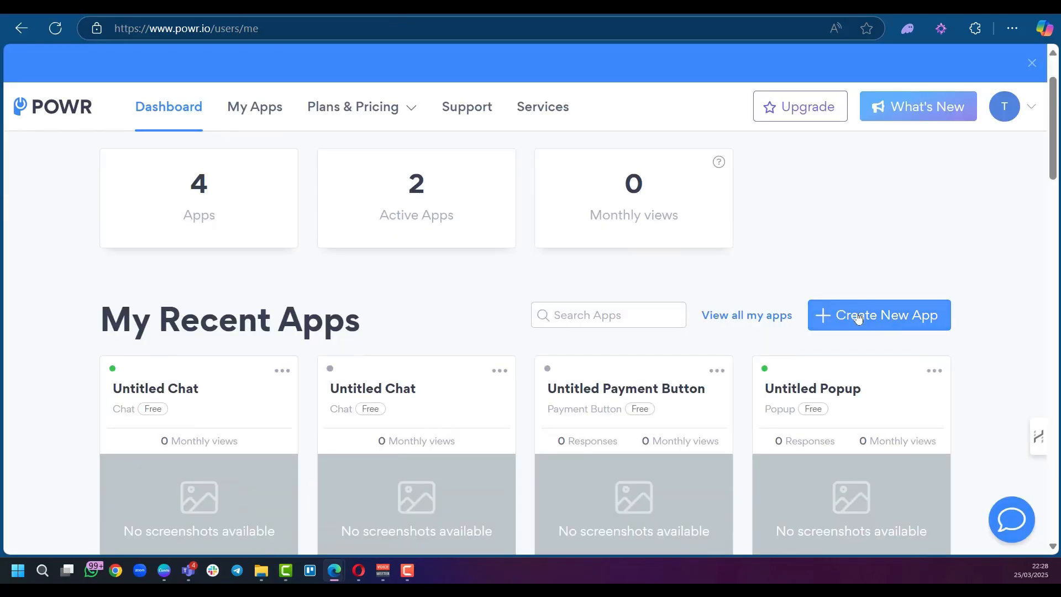
Step: Create a new Ecommerce app from the Boost Conversions category of the App Library
{"action": "left_click", "coordinate": [895, 319]}
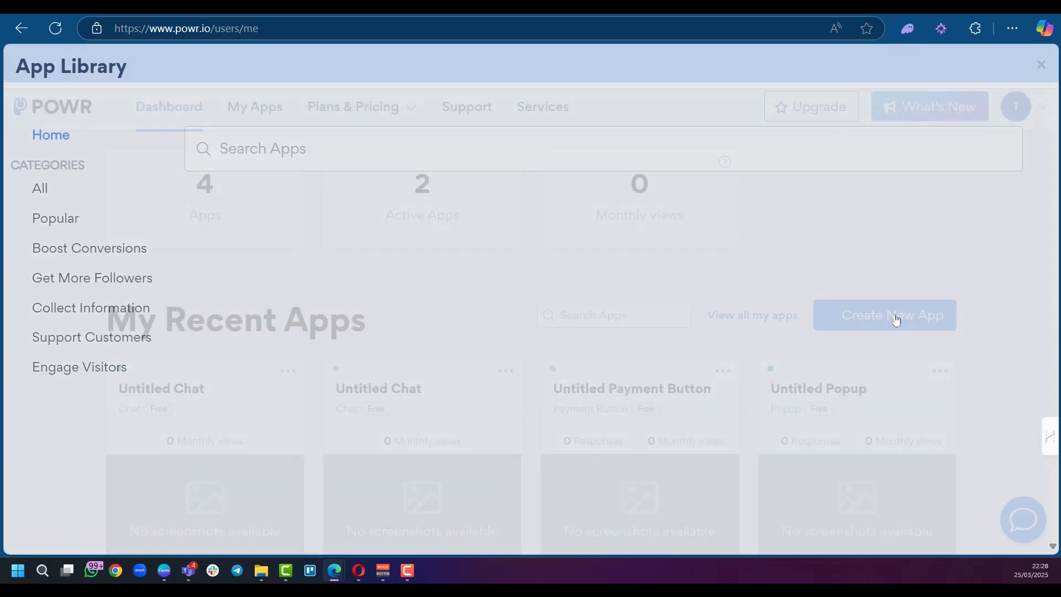
{"action": "scroll", "coordinate": [703, 280], "scroll_direction": "down", "scroll_amount": 7}
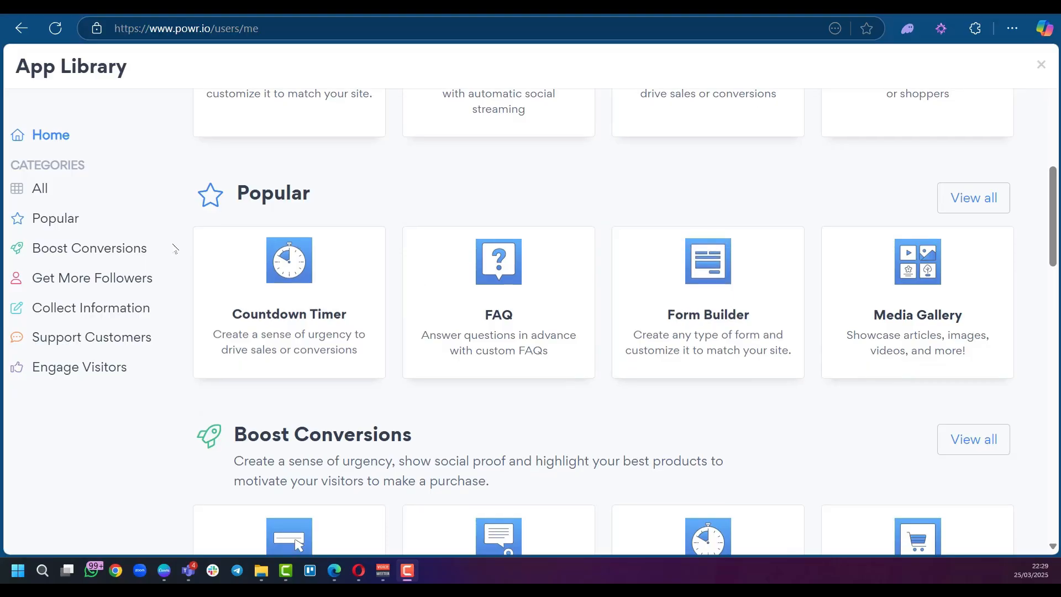
{"action": "scroll", "coordinate": [691, 298], "scroll_direction": "down", "scroll_amount": 5}
{"action": "scroll", "coordinate": [683, 325], "scroll_direction": "down", "scroll_amount": 1}
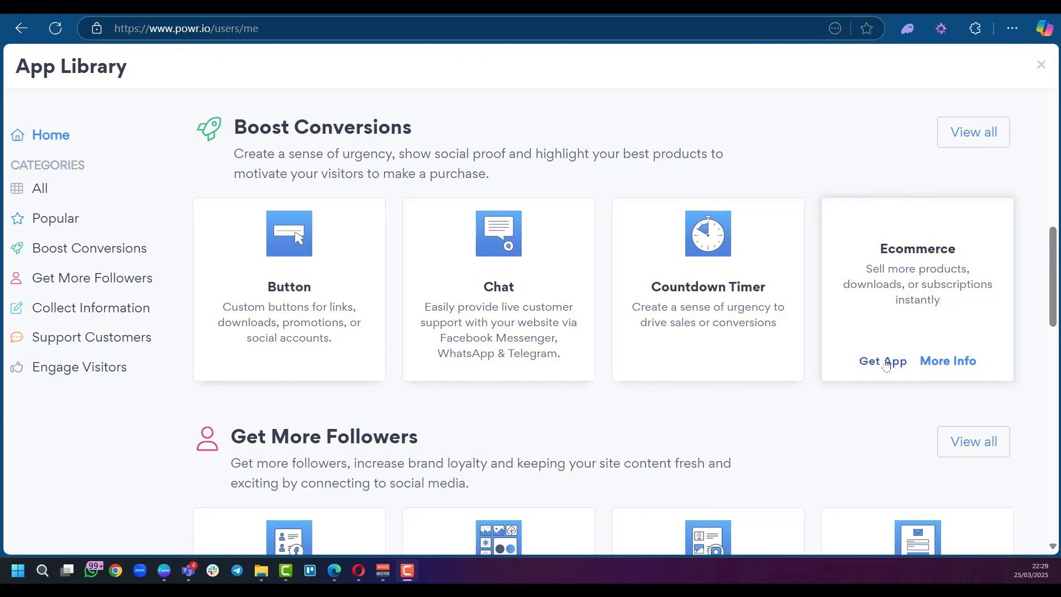
{"action": "left_click", "coordinate": [882, 362]}
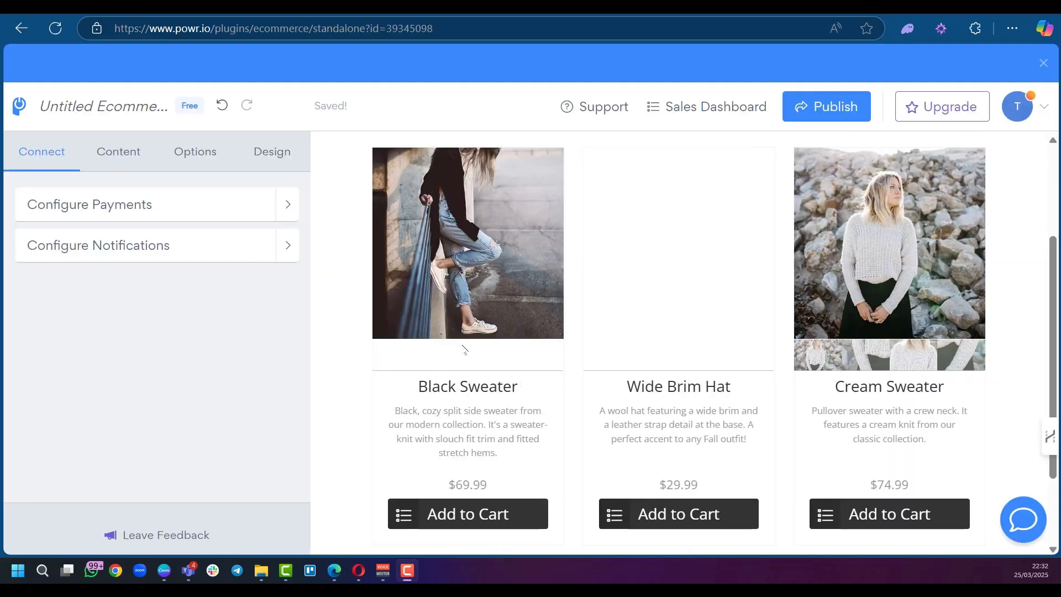
Step: Delete the three sample products, Black Sweater, Wide Brim Hat and Cream Sweater, from the Ecommerce app's content
{"action": "scroll", "coordinate": [514, 308], "scroll_direction": "down", "scroll_amount": 4}
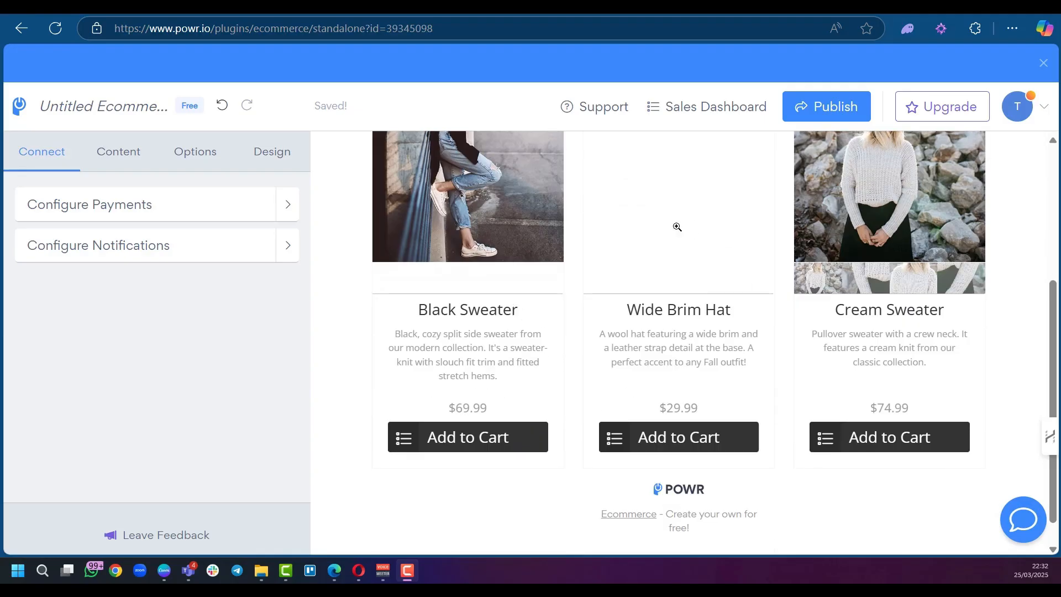
{"action": "scroll", "coordinate": [665, 306], "scroll_direction": "up", "scroll_amount": 4}
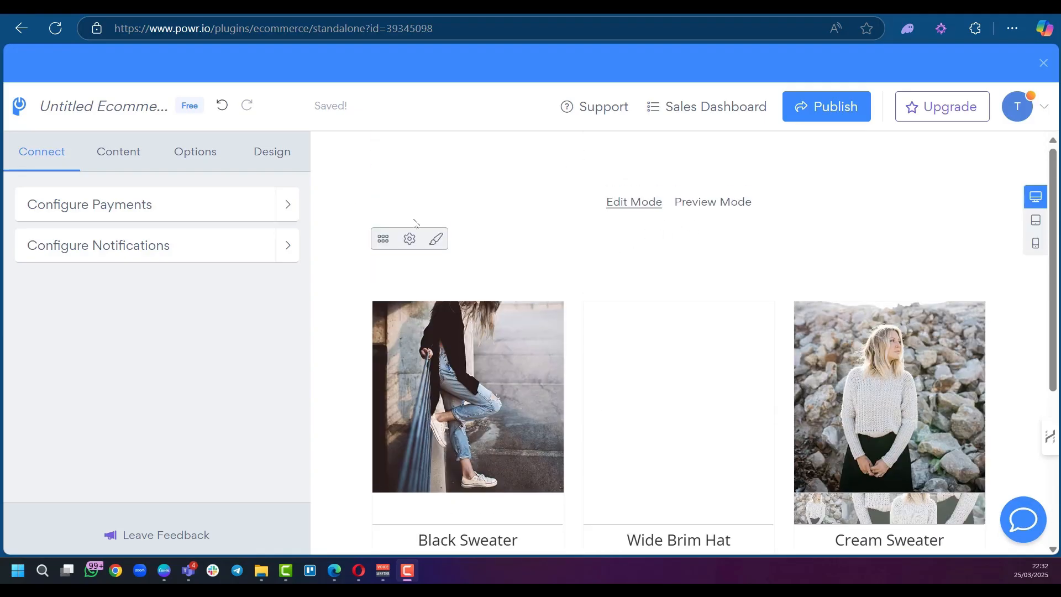
{"action": "left_click", "coordinate": [115, 161]}
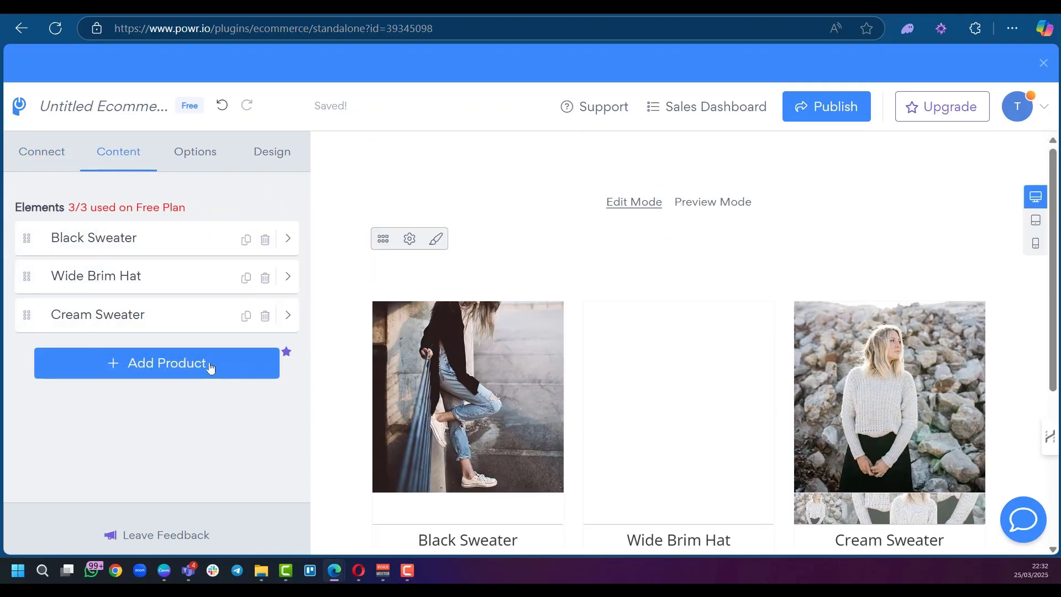
{"action": "left_click", "coordinate": [266, 240]}
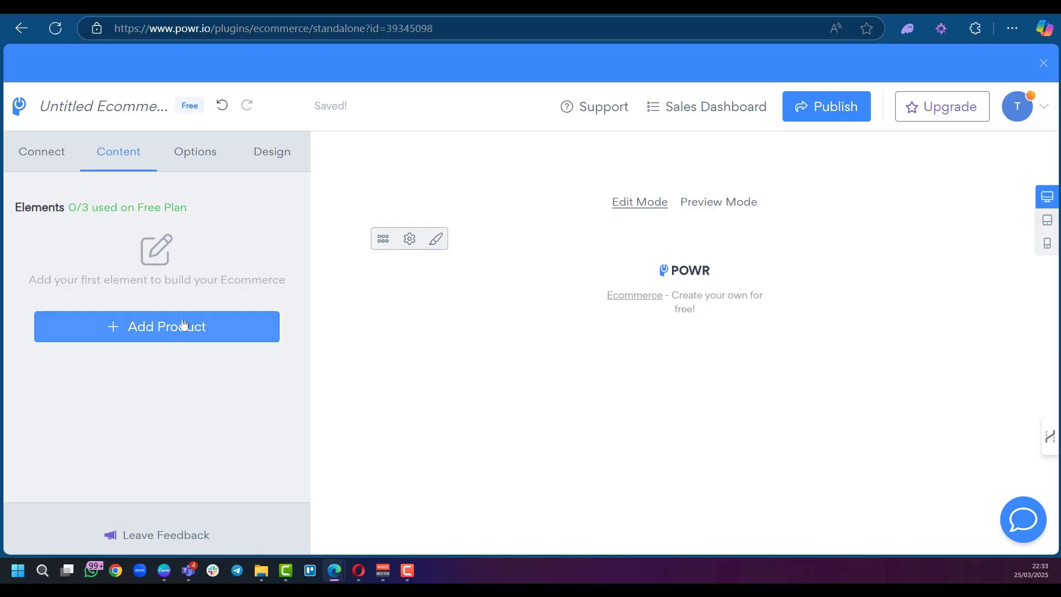
Step: Add a product titled Hunger Delight with the description "Get filled with this load of goodness" and the button text Order
{"action": "left_click", "coordinate": [183, 326]}
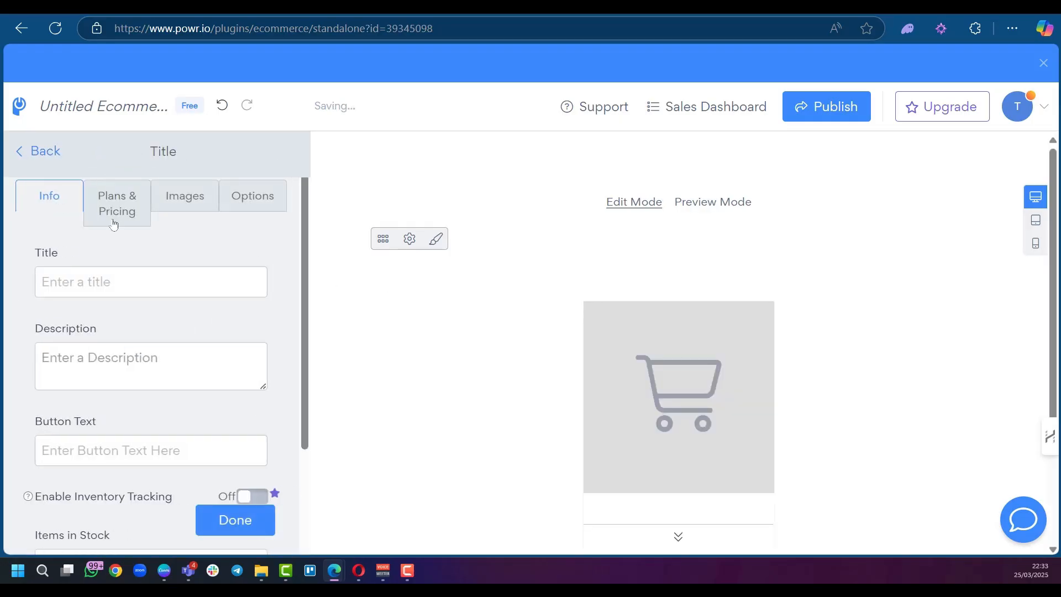
{"action": "left_click", "coordinate": [126, 274]}
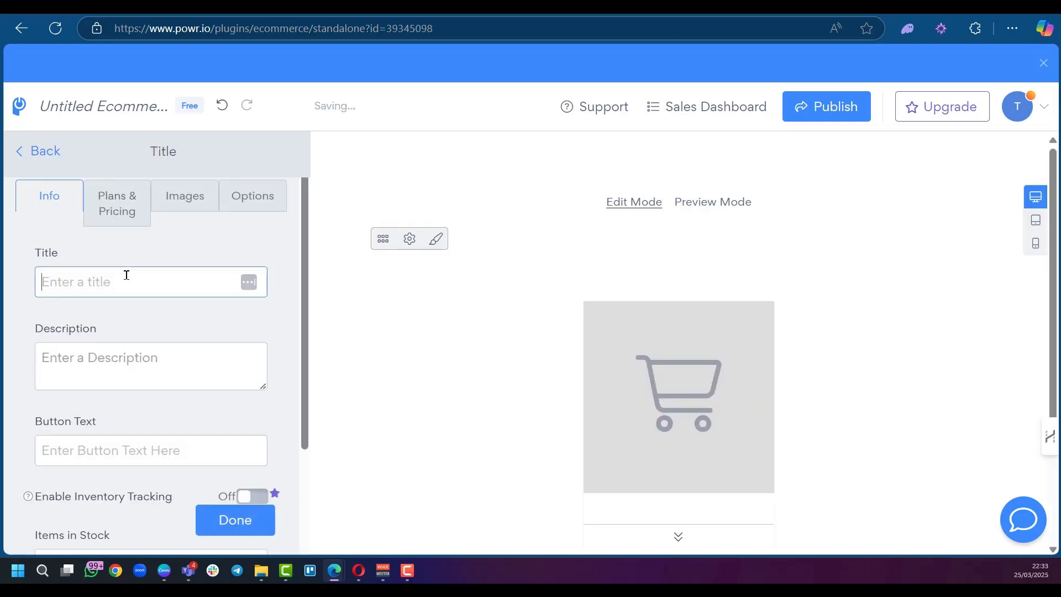
{"action": "type", "text": "Hunger Delight"}
{"action": "left_click", "coordinate": [168, 363]}
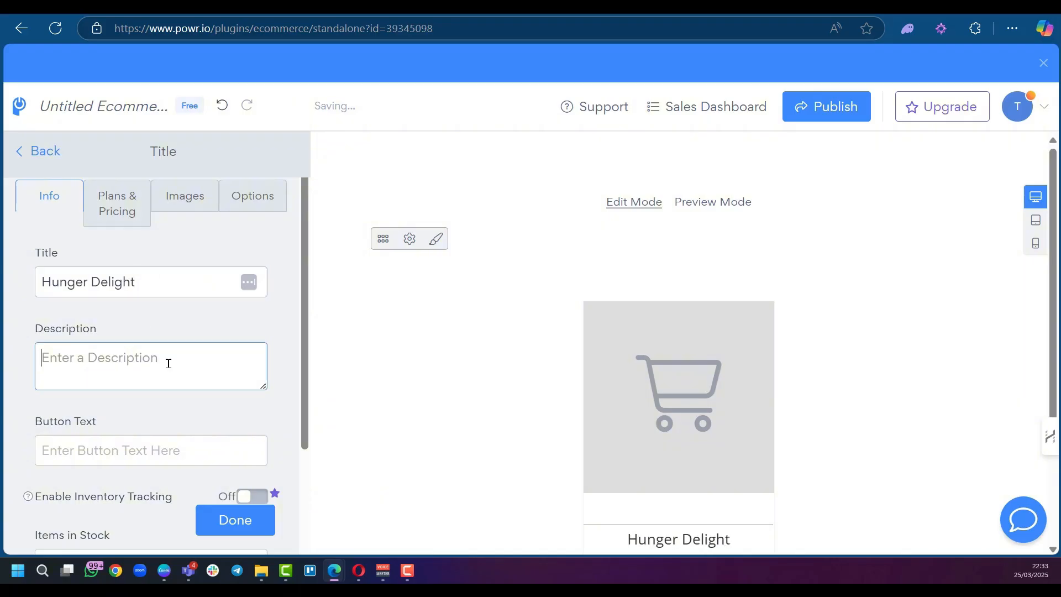
{"action": "type", "text": "Get filled with this load of goodness"}
{"action": "scroll", "coordinate": [143, 316], "scroll_direction": "down", "scroll_amount": 3}
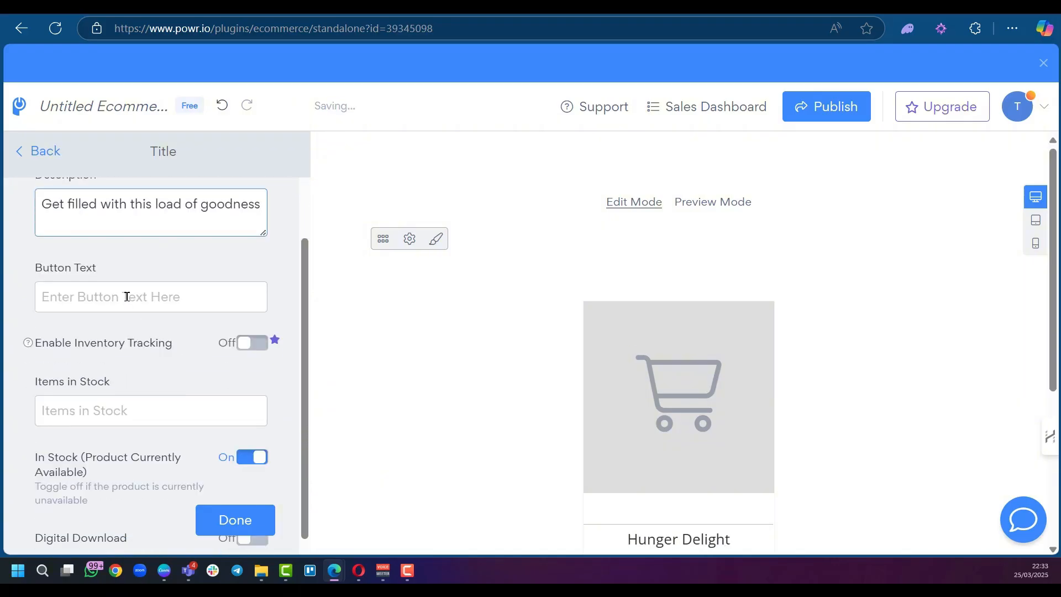
{"action": "left_click", "coordinate": [177, 303]}
{"action": "type", "text": "Order"}
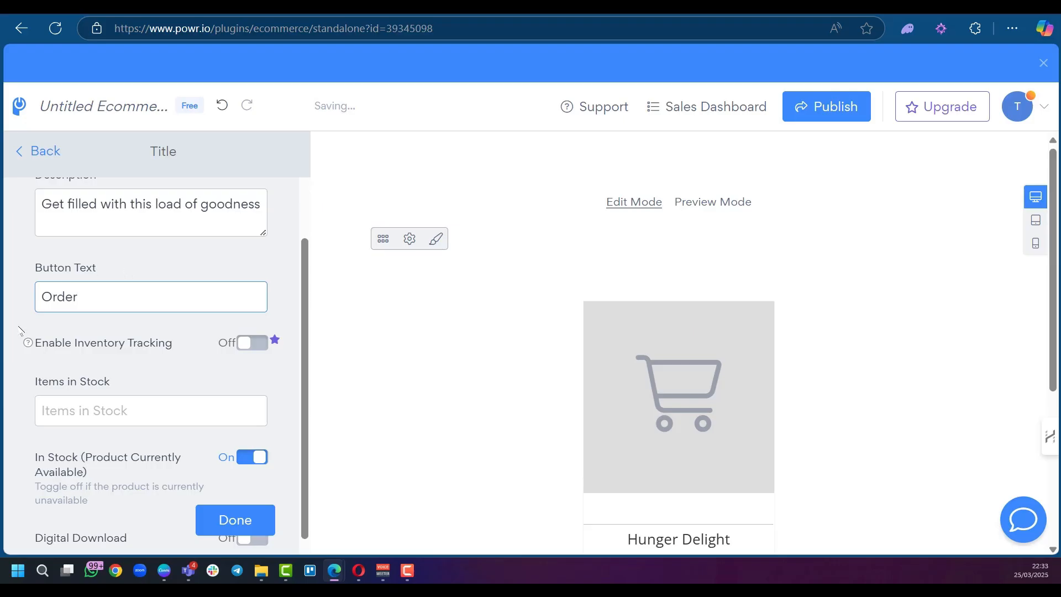
{"action": "scroll", "coordinate": [508, 342], "scroll_direction": "down", "scroll_amount": 5}
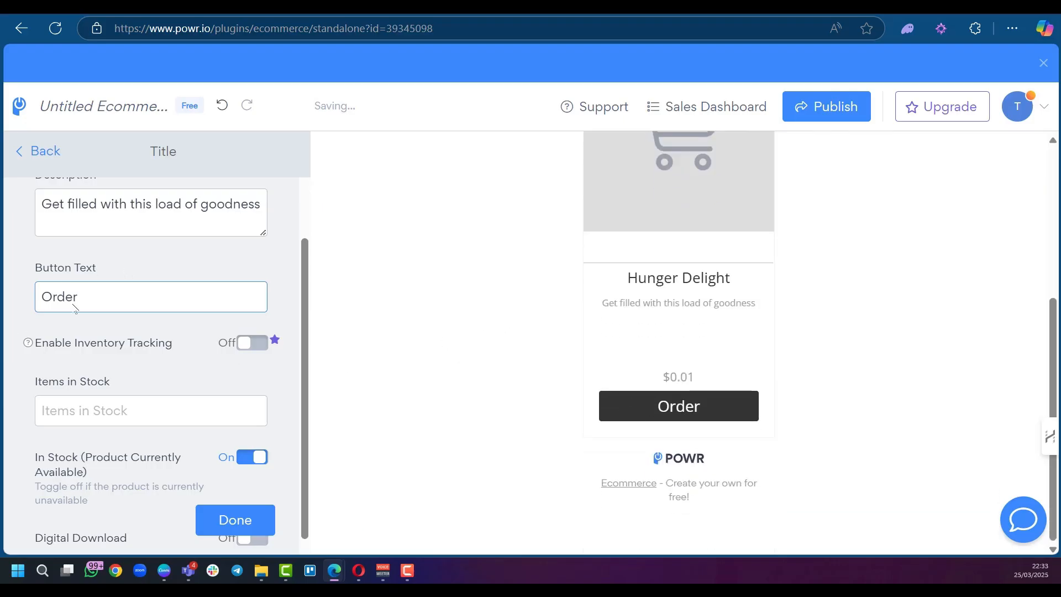
{"action": "key", "text": "BackSpace"}
Step: Set the Hunger Delight product's price to 10.00, fill in its shipping price and finish editing the product
{"action": "scroll", "coordinate": [167, 327], "scroll_direction": "up", "scroll_amount": 3}
{"action": "left_click", "coordinate": [106, 212]}
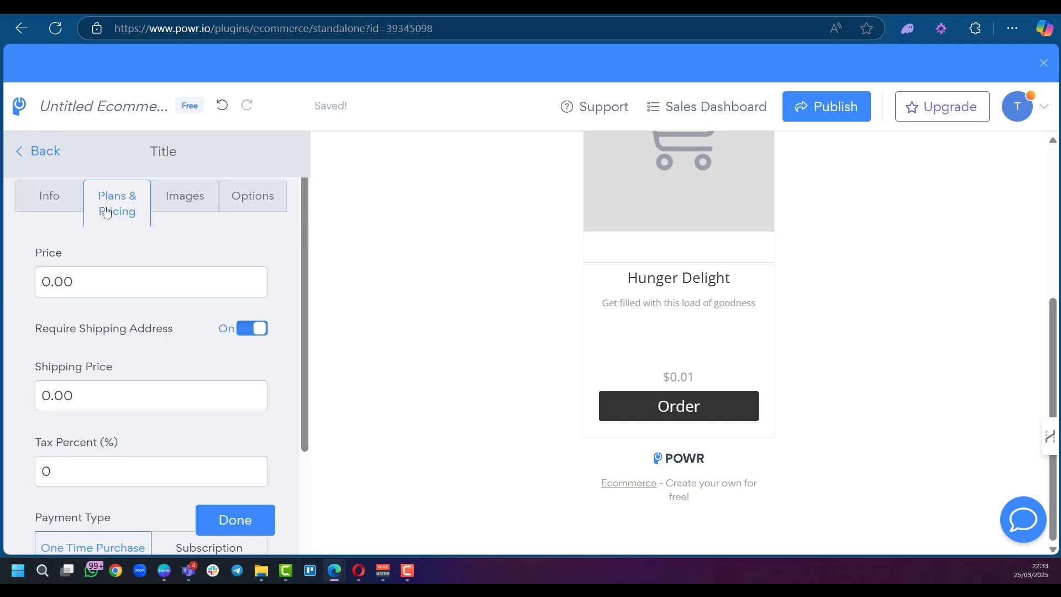
{"action": "left_click", "coordinate": [77, 285]}
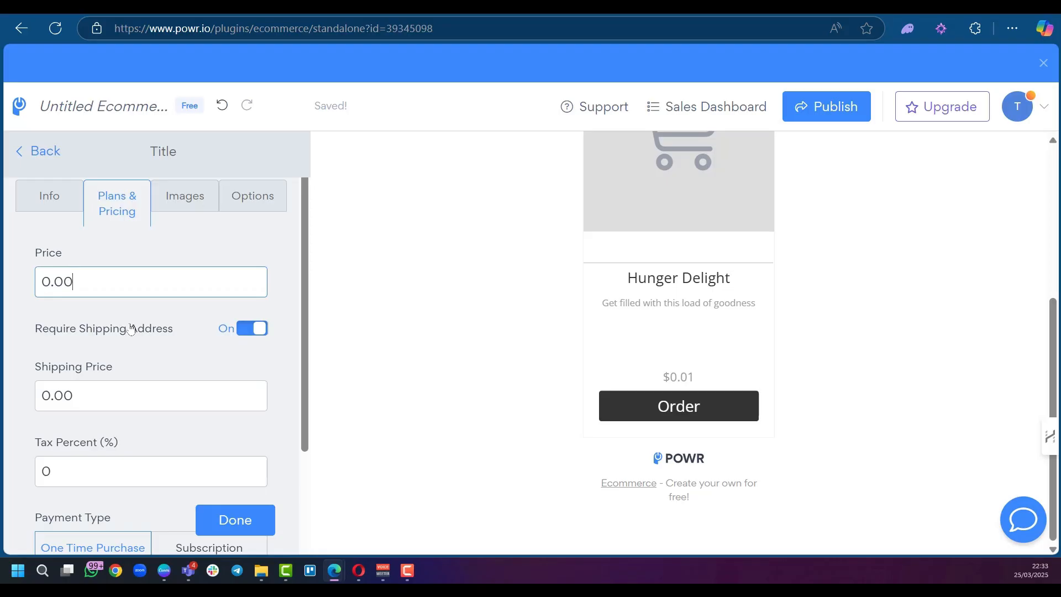
{"action": "left_click", "coordinate": [139, 399]}
{"action": "type", "text": "1"}
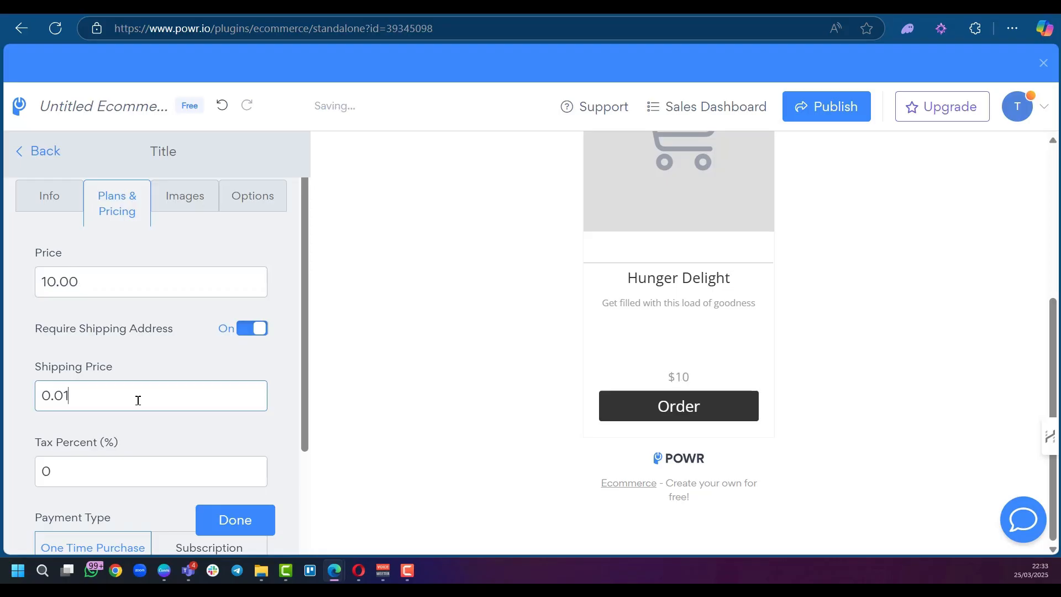
{"action": "type", "text": "0.00"}
{"action": "key", "text": "BackSpace"}
{"action": "scroll", "coordinate": [138, 400], "scroll_direction": "down", "scroll_amount": 3}
{"action": "left_click", "coordinate": [228, 517]}
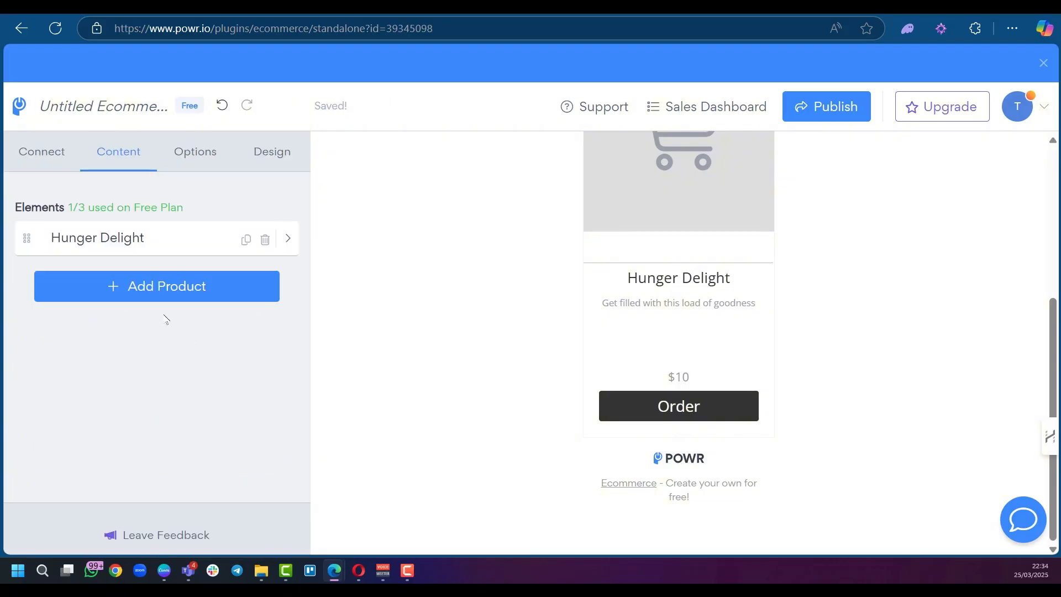
Step: Add a stock image to the Hunger Delight product by searching for "food" and choosing the French toast photo with blueberries and banana
{"action": "scroll", "coordinate": [718, 287], "scroll_direction": "up", "scroll_amount": 5}
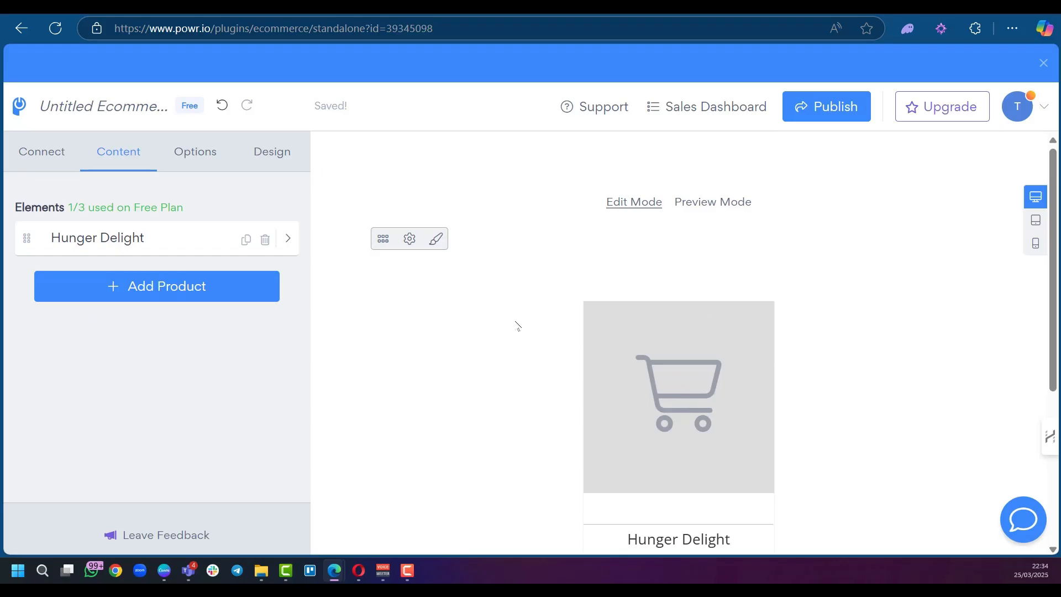
{"action": "left_click", "coordinate": [149, 243]}
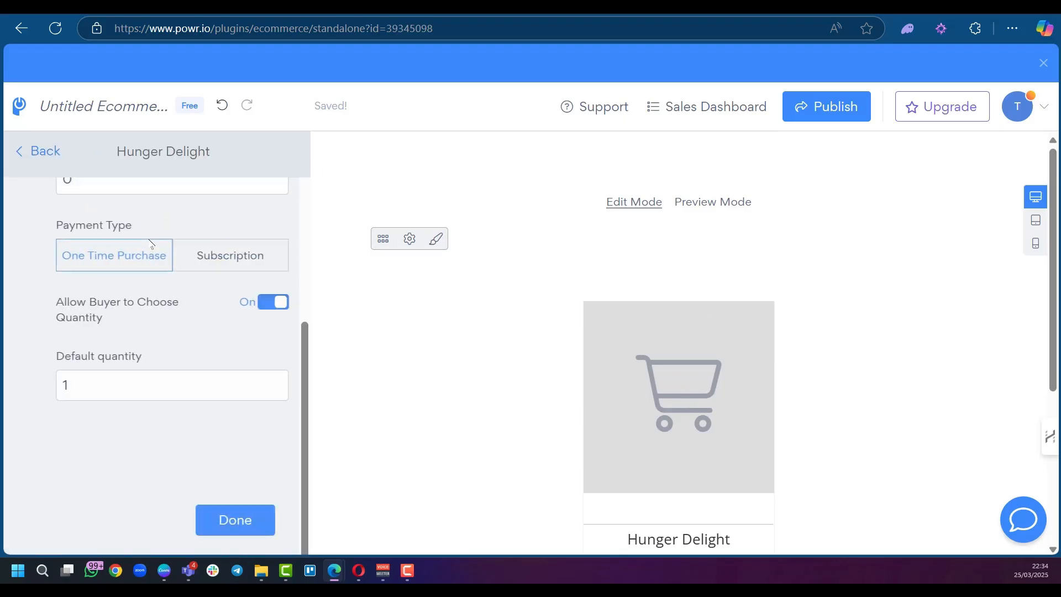
{"action": "scroll", "coordinate": [171, 324], "scroll_direction": "up", "scroll_amount": 5}
{"action": "left_click", "coordinate": [188, 197]}
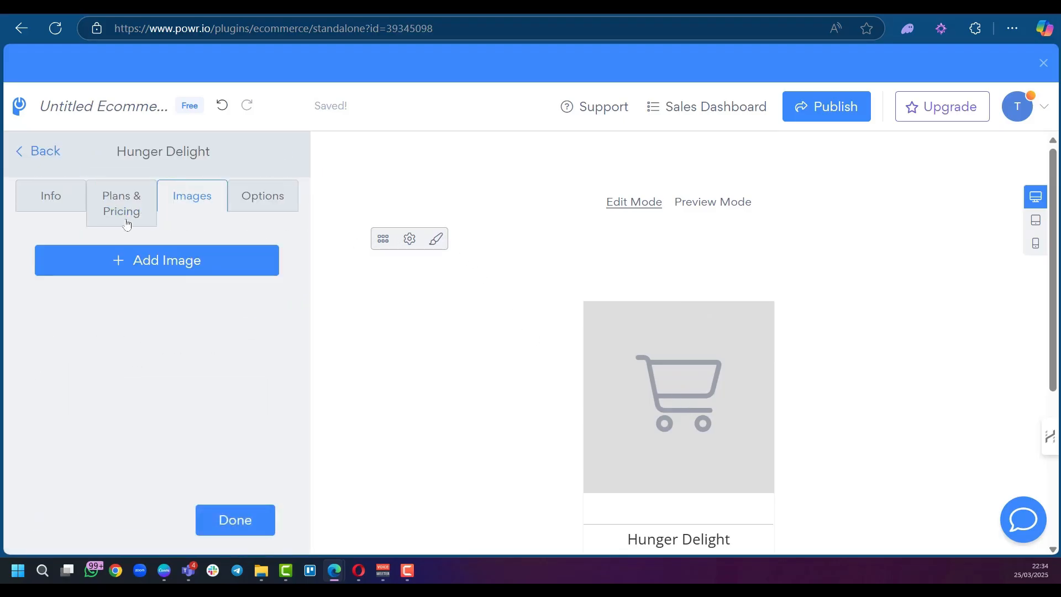
{"action": "left_click", "coordinate": [154, 258]}
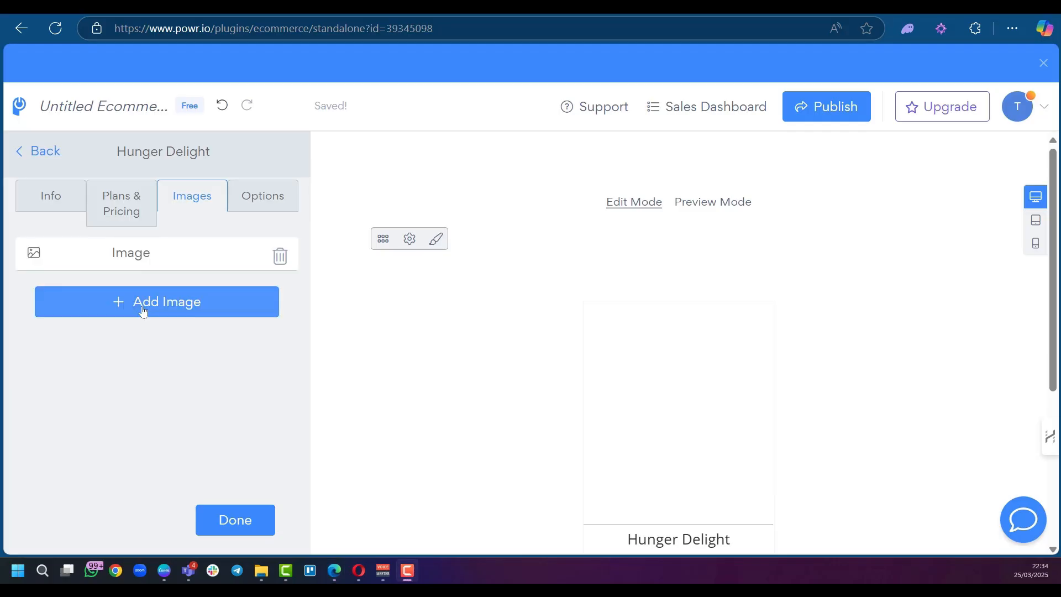
{"action": "left_click", "coordinate": [128, 253]}
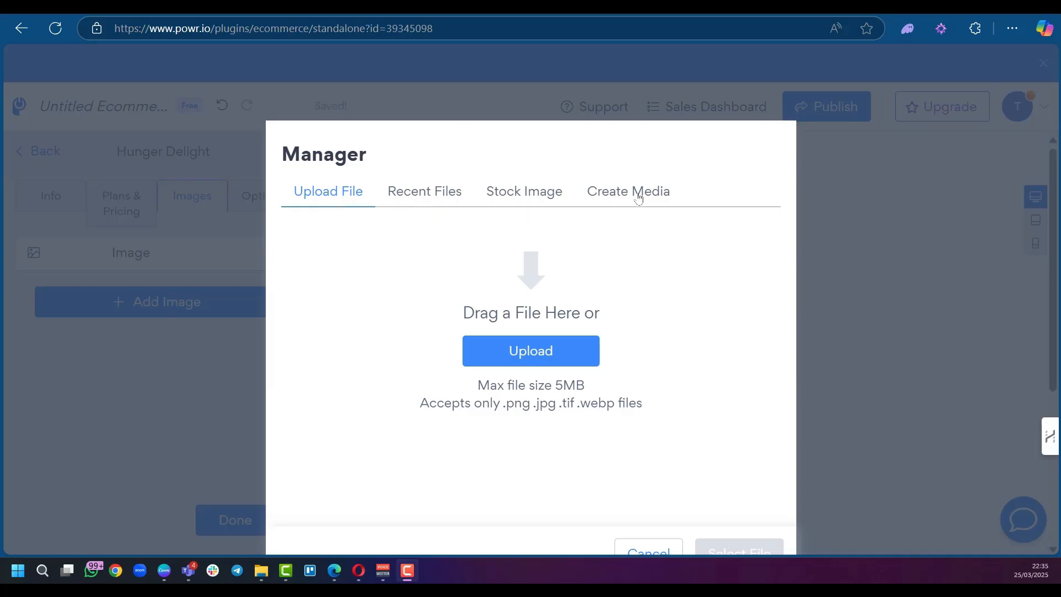
{"action": "left_click", "coordinate": [525, 213]}
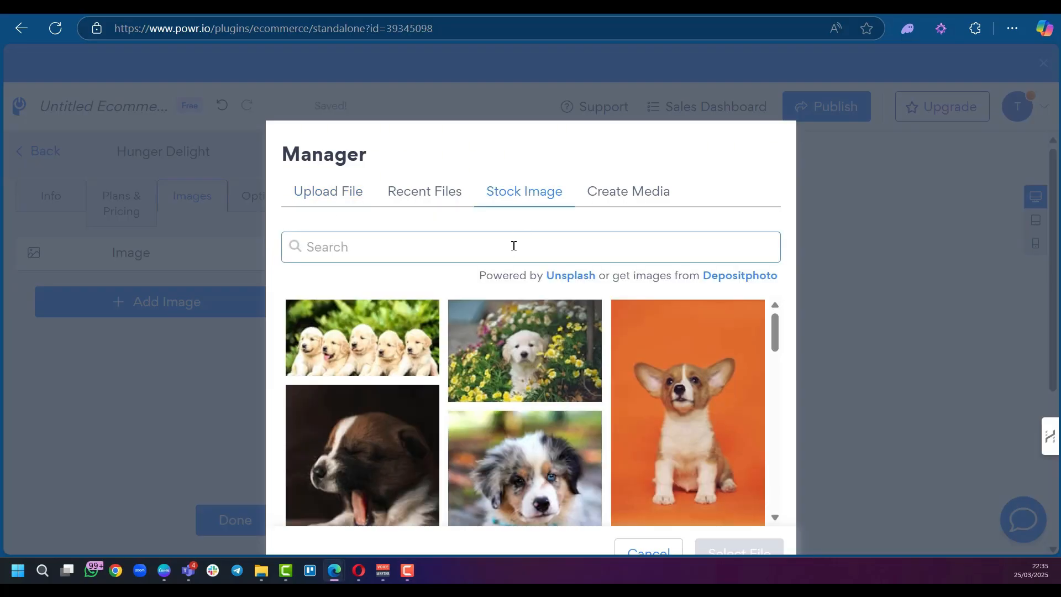
{"action": "type", "text": "food"}
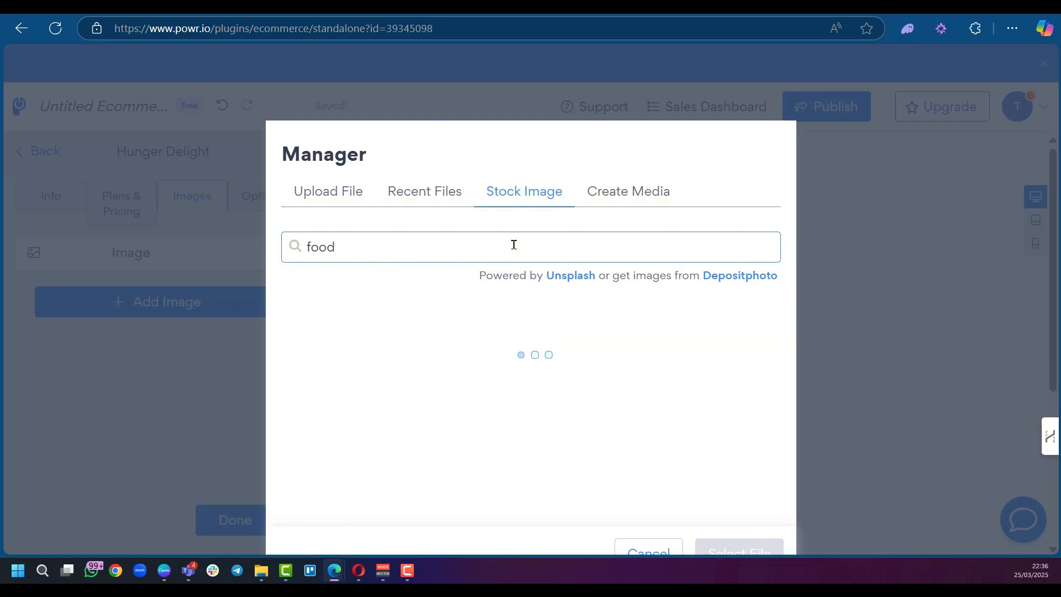
{"action": "double_click", "coordinate": [740, 422]}
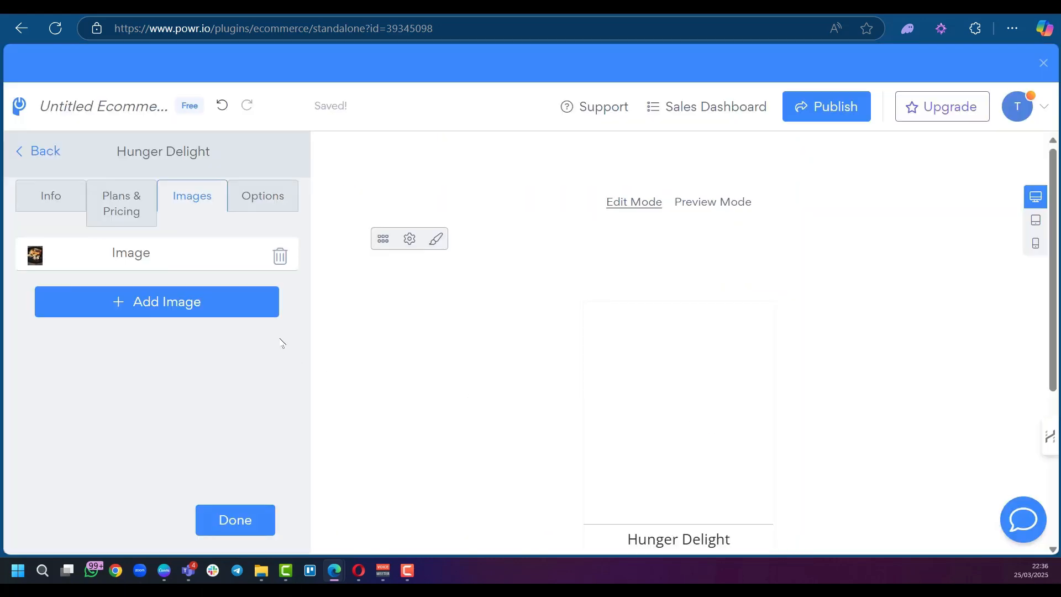
{"action": "left_click", "coordinate": [239, 523]}
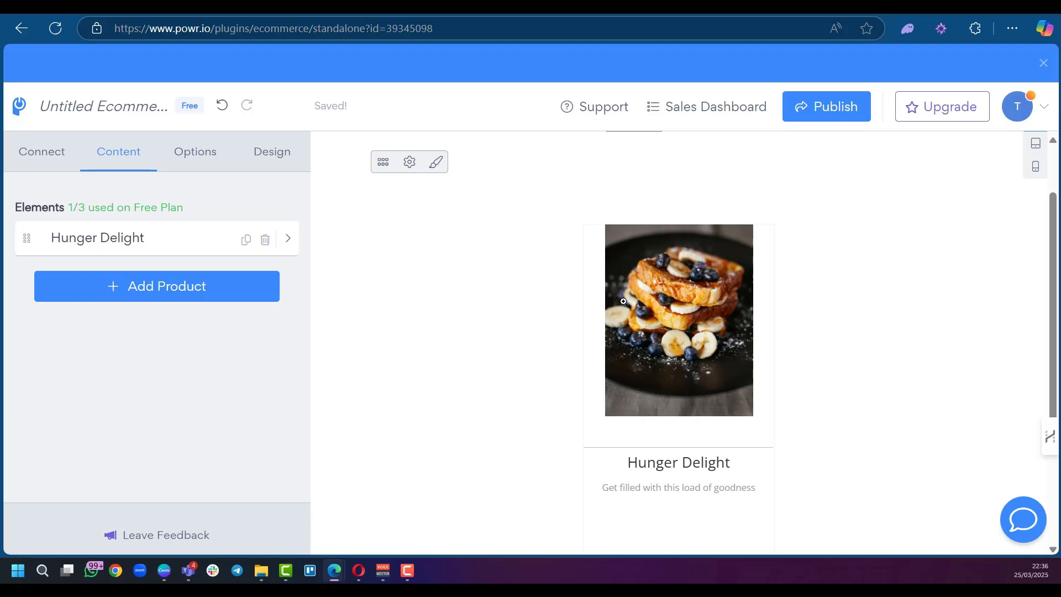
{"action": "scroll", "coordinate": [623, 301], "scroll_direction": "down", "scroll_amount": 2}
{"action": "scroll", "coordinate": [661, 393], "scroll_direction": "down", "scroll_amount": 3}
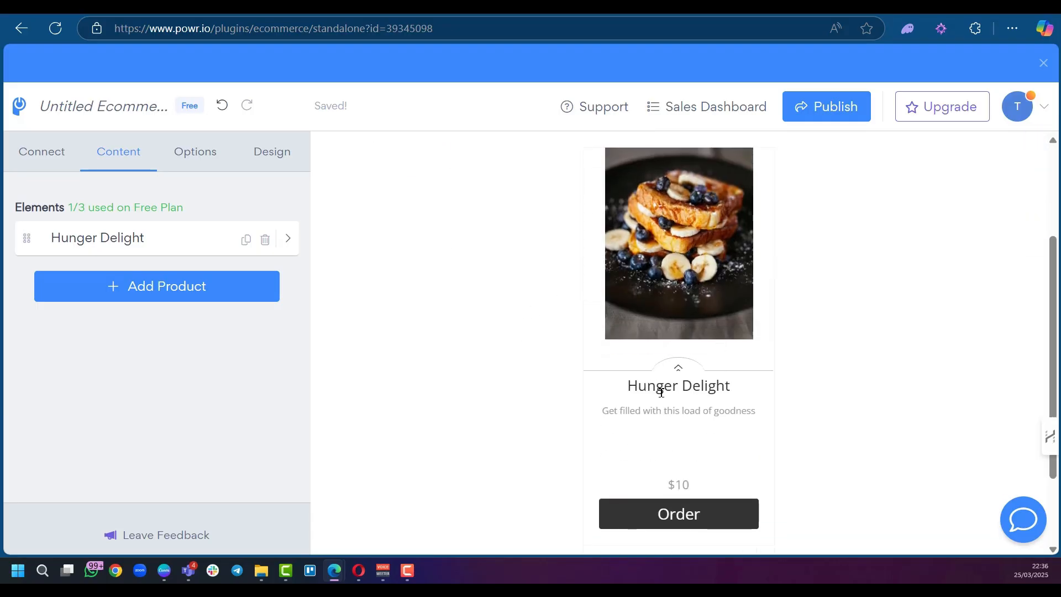
{"action": "scroll", "coordinate": [661, 393], "scroll_direction": "down", "scroll_amount": 2}
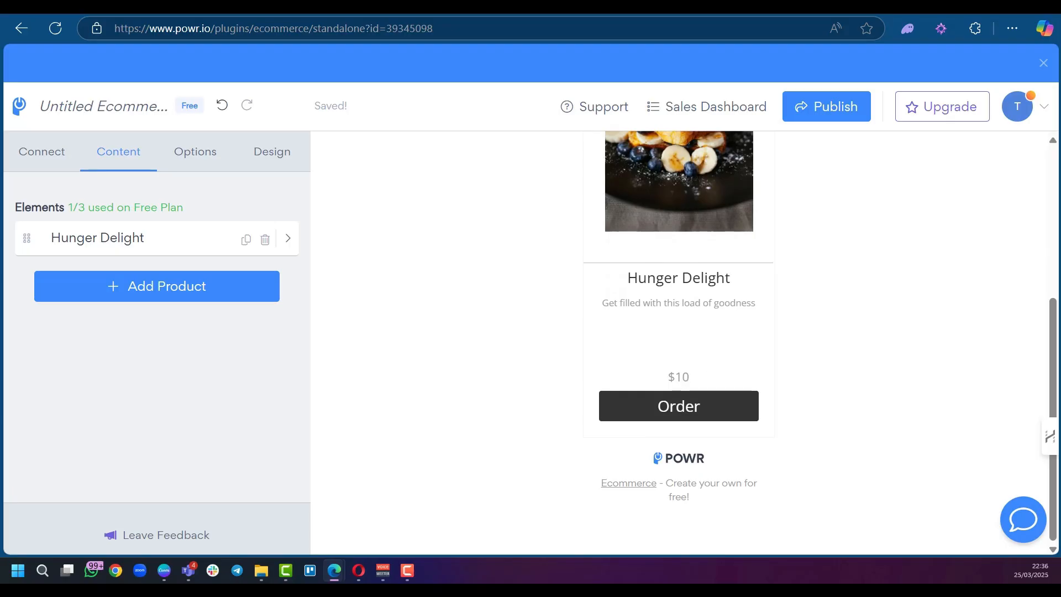
Step: Add a second product titled Savour the Date with the description "a great choice for first dates"
{"action": "left_click", "coordinate": [101, 285]}
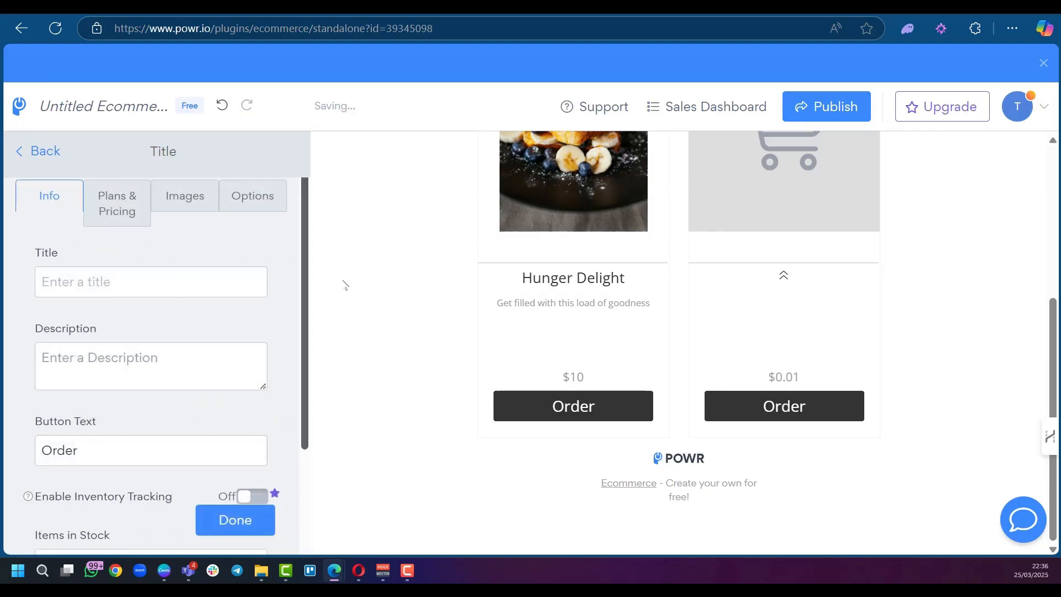
{"action": "left_click", "coordinate": [181, 279]}
{"action": "type", "text": "Savour the Date"}
{"action": "left_click", "coordinate": [185, 348]}
{"action": "type", "text": "a great choice for first dates"}
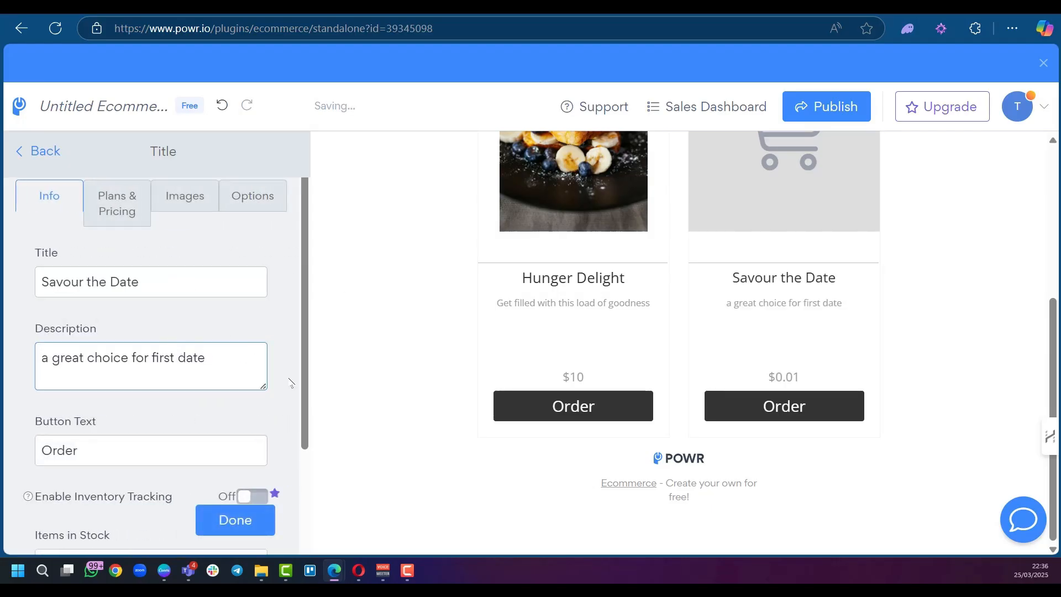
{"action": "scroll", "coordinate": [41, 261], "scroll_direction": "down", "scroll_amount": 3}
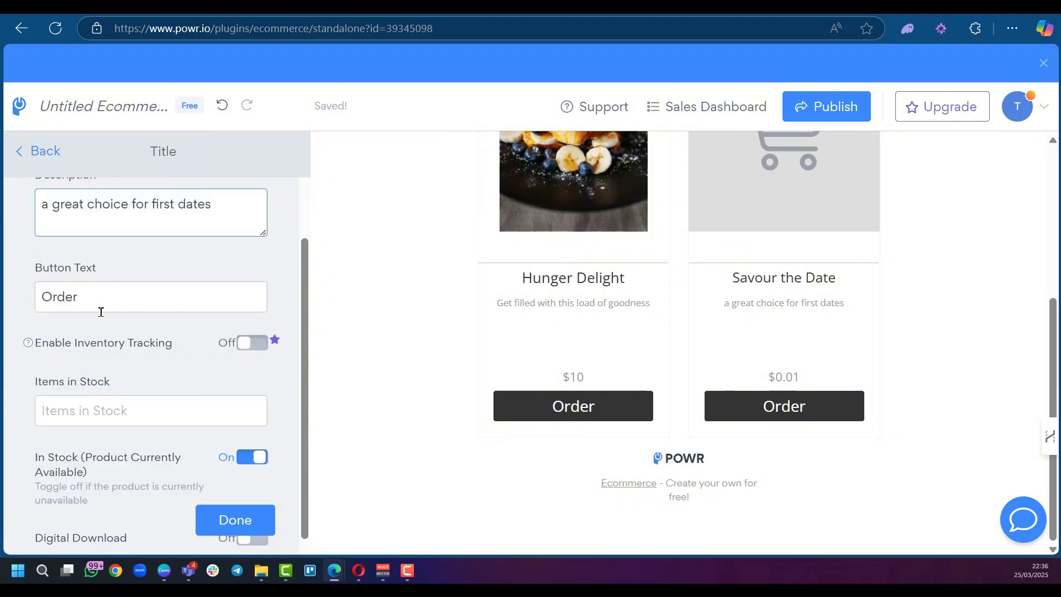
{"action": "scroll", "coordinate": [105, 382], "scroll_direction": "down", "scroll_amount": 2}
{"action": "scroll", "coordinate": [133, 332], "scroll_direction": "up", "scroll_amount": 5}
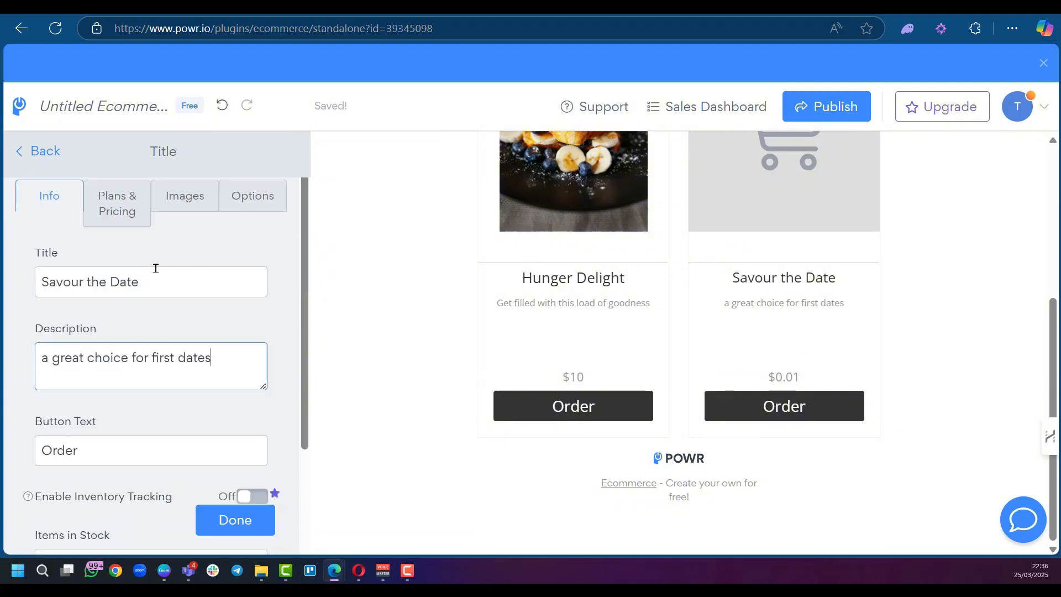
Step: Set the Savour the Date product's price to 15.00 and its shipping price to 5.00
{"action": "left_click", "coordinate": [125, 216]}
{"action": "left_click", "coordinate": [51, 282]}
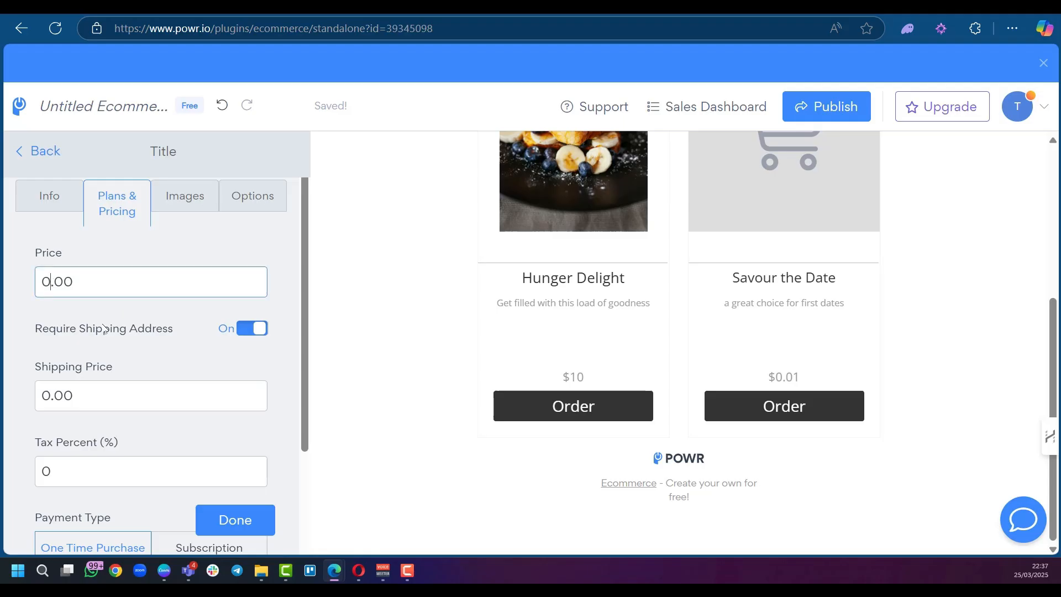
{"action": "type", "text": "15"}
{"action": "left_click", "coordinate": [211, 391]}
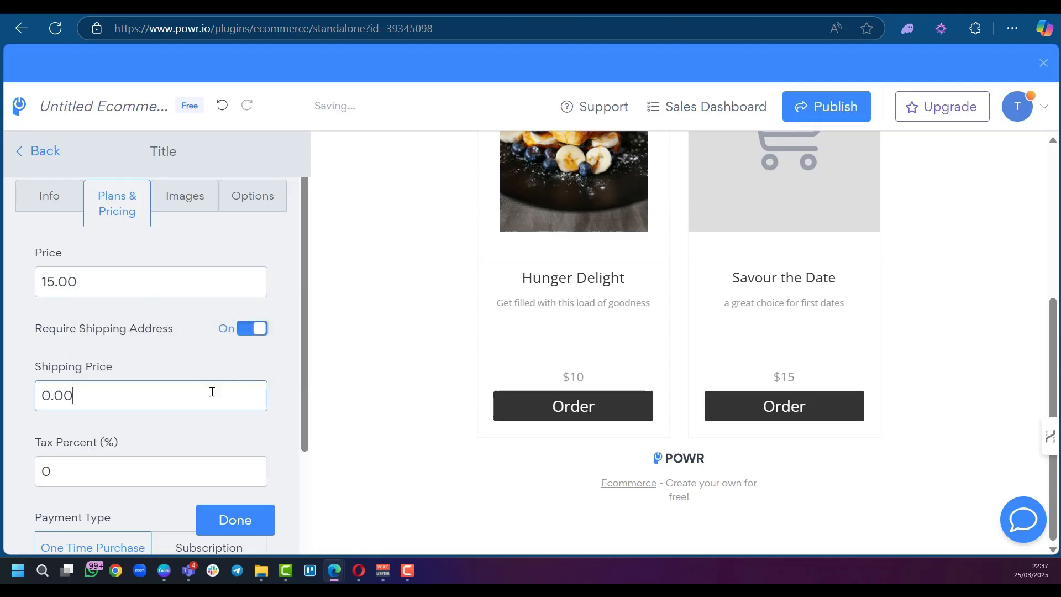
{"action": "type", "text": "500"}
Step: Add a stock image to the Savour the Date product by searching for "dish" and choosing the square white plate photo on black
{"action": "left_click", "coordinate": [180, 190]}
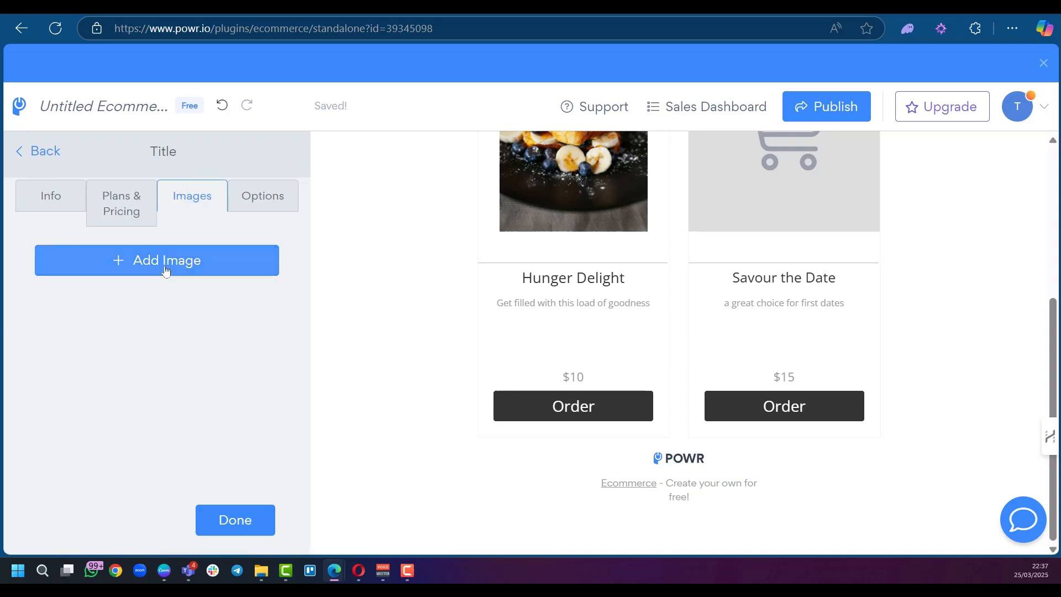
{"action": "left_click", "coordinate": [149, 269]}
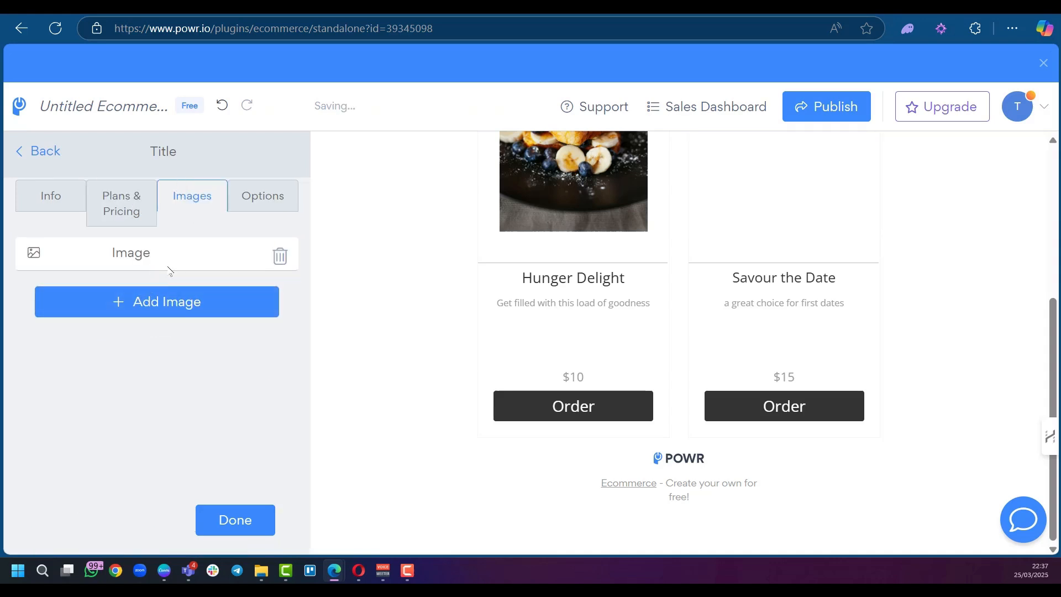
{"action": "left_click", "coordinate": [161, 260]}
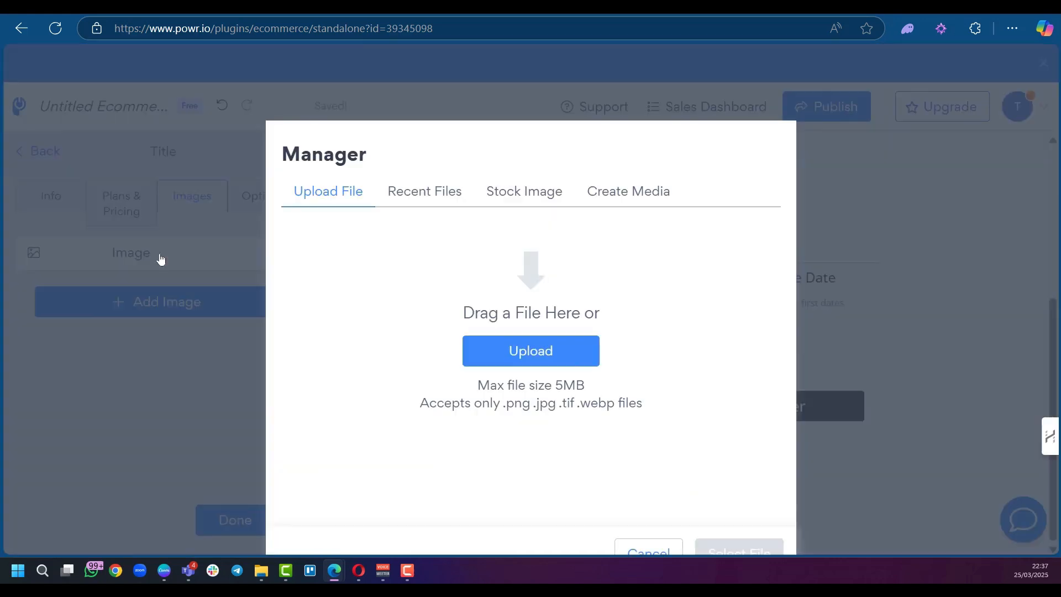
{"action": "left_click", "coordinate": [548, 203]}
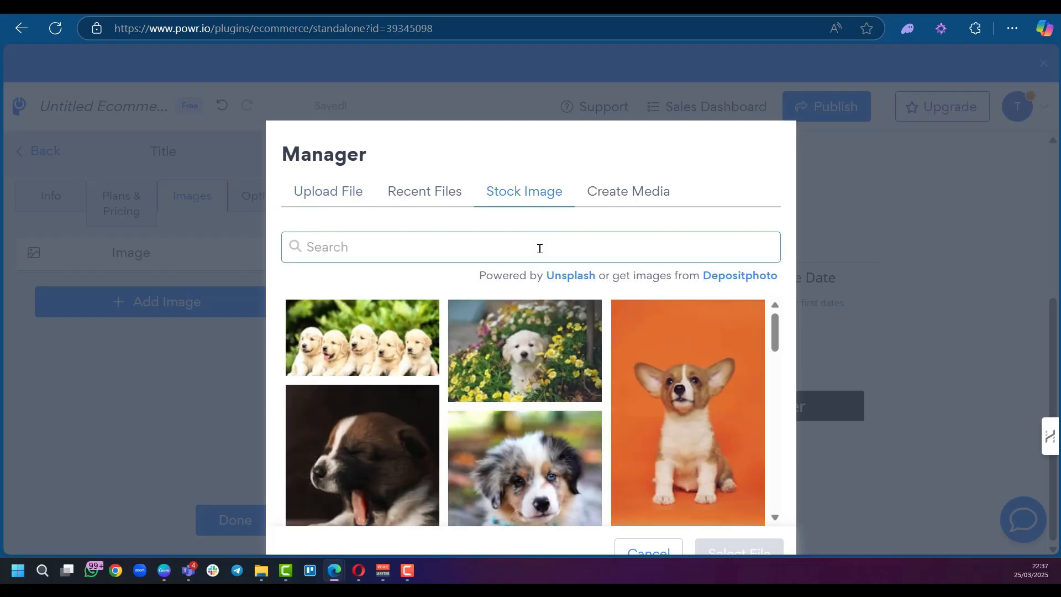
{"action": "type", "text": "dish"}
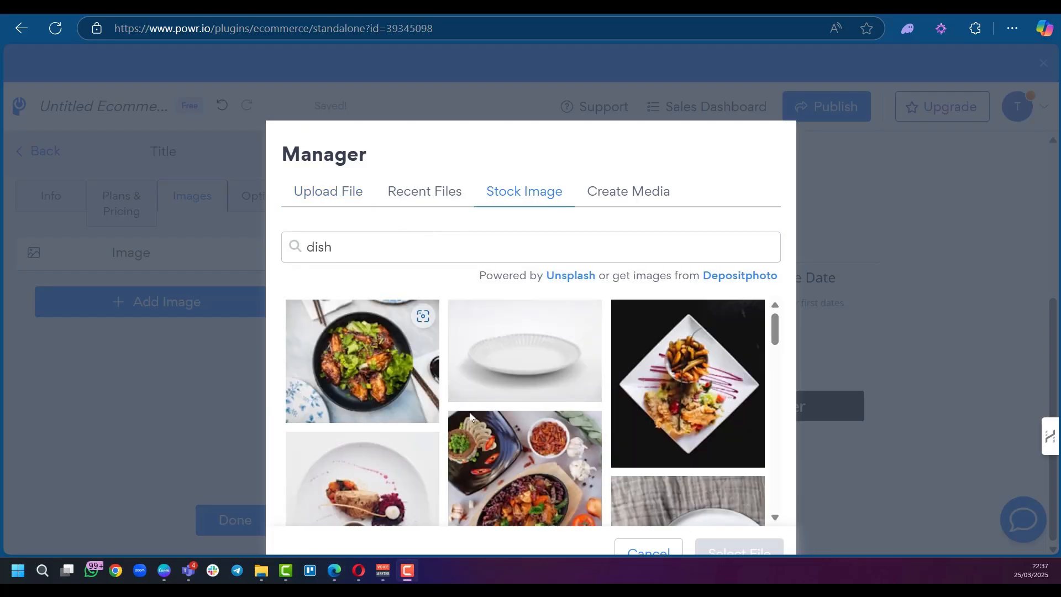
{"action": "scroll", "coordinate": [547, 429], "scroll_direction": "down", "scroll_amount": 3}
{"action": "scroll", "coordinate": [541, 433], "scroll_direction": "up", "scroll_amount": 3}
{"action": "left_click", "coordinate": [655, 411]}
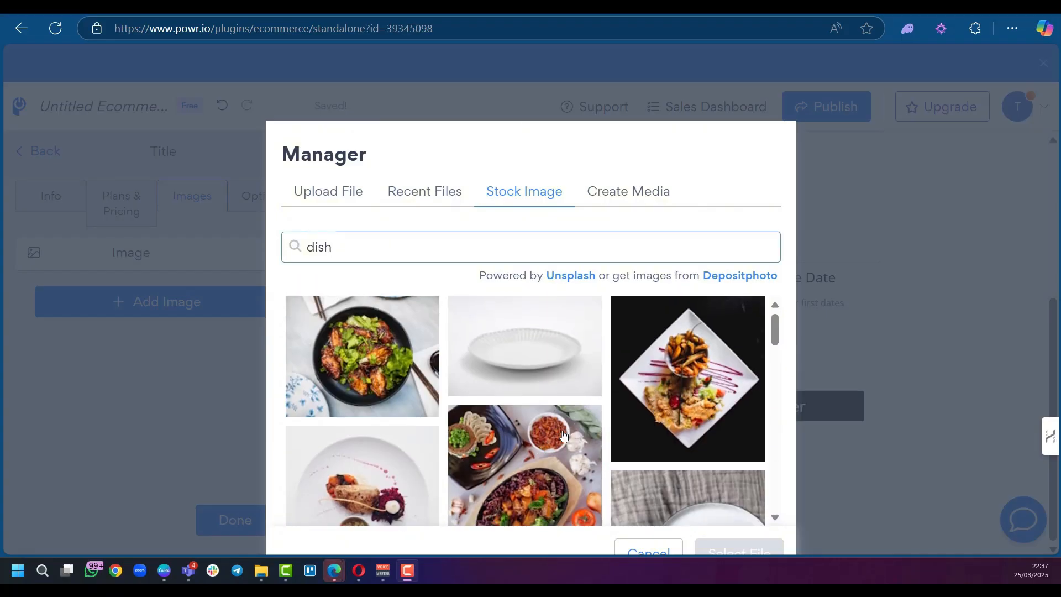
{"action": "left_click", "coordinate": [698, 393]}
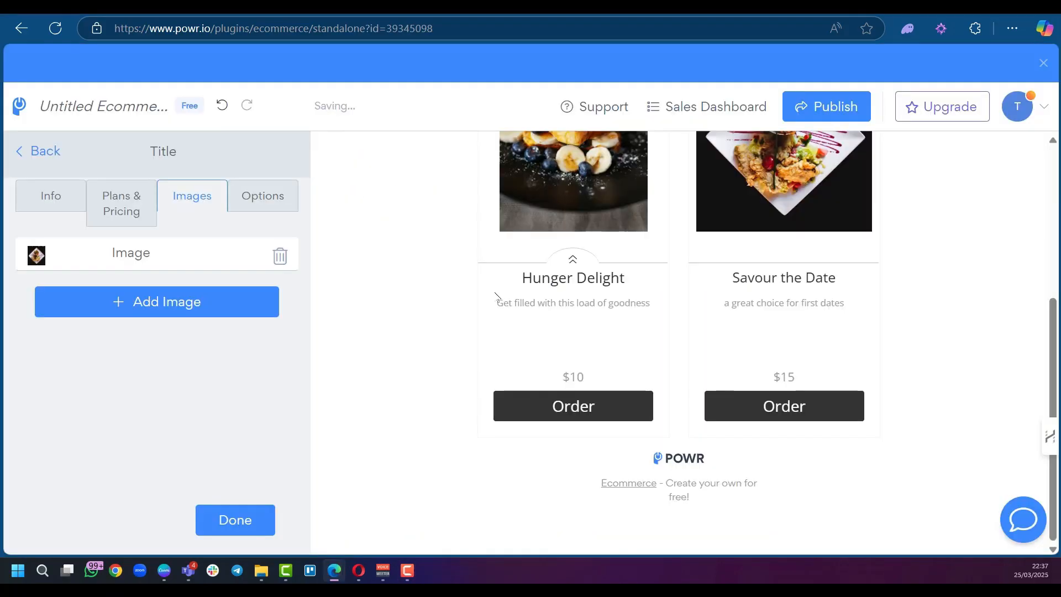
Step: Review both product cards in the shop preview and finish editing the Savour the Date product
{"action": "scroll", "coordinate": [749, 266], "scroll_direction": "up", "scroll_amount": 3}
{"action": "scroll", "coordinate": [795, 357], "scroll_direction": "down", "scroll_amount": 2}
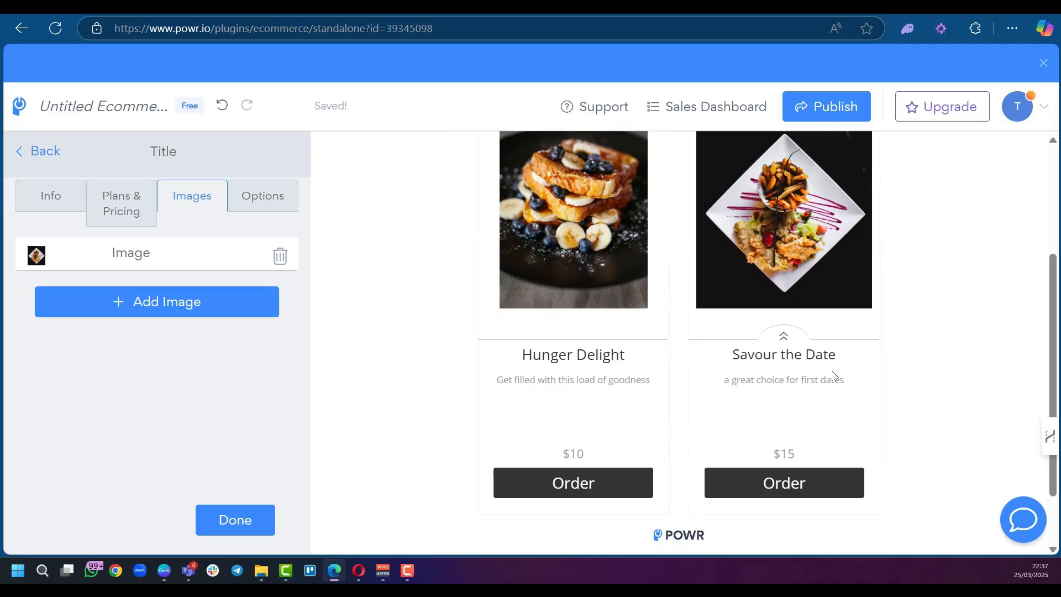
{"action": "scroll", "coordinate": [759, 407], "scroll_direction": "down", "scroll_amount": 2}
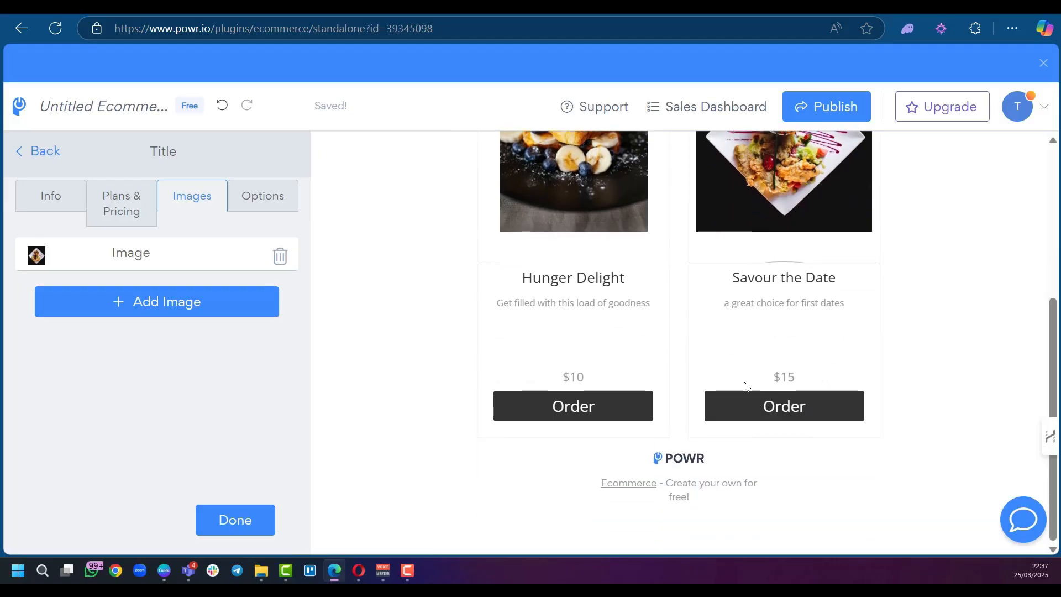
{"action": "left_click", "coordinate": [240, 521]}
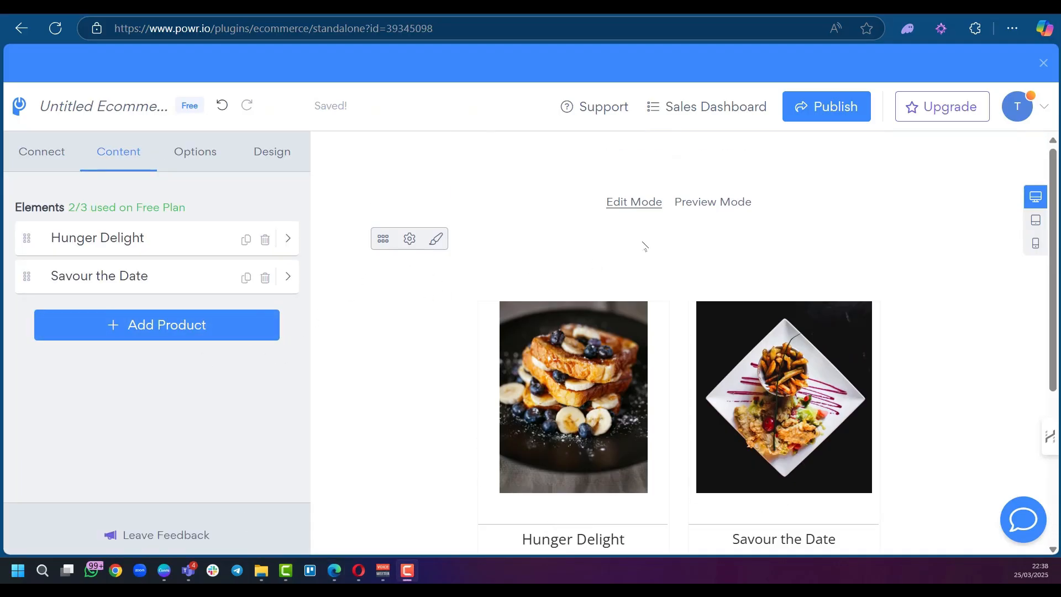
Step: Publish the ecommerce app, look through the Google Sites installation instructions and copy the HTML embed code
{"action": "left_click", "coordinate": [831, 107]}
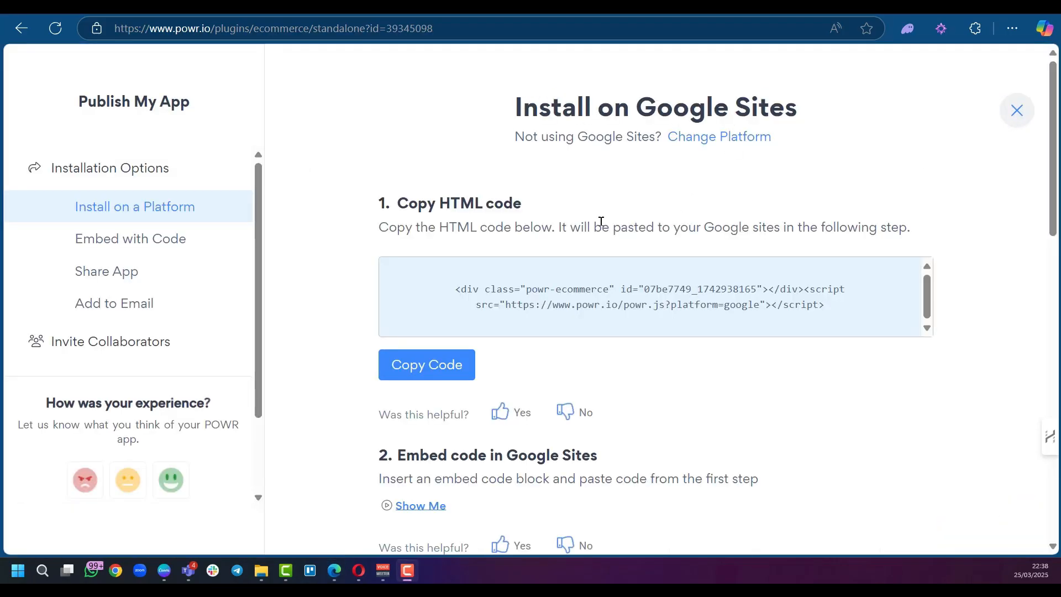
{"action": "scroll", "coordinate": [561, 237], "scroll_direction": "down", "scroll_amount": 8}
{"action": "scroll", "coordinate": [561, 232], "scroll_direction": "up", "scroll_amount": 8}
{"action": "scroll", "coordinate": [553, 238], "scroll_direction": "down", "scroll_amount": 10}
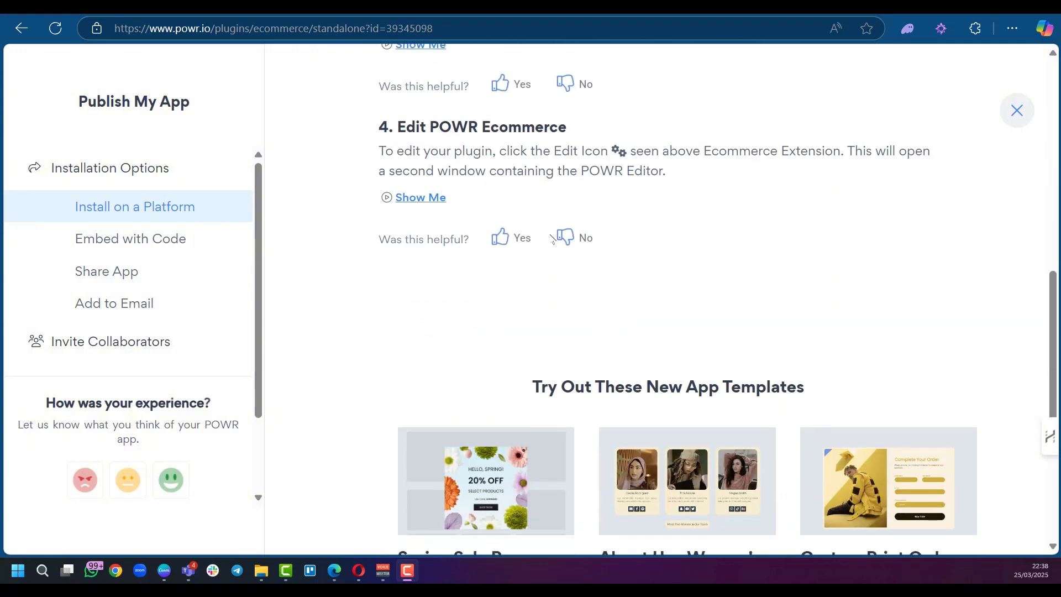
{"action": "scroll", "coordinate": [552, 242], "scroll_direction": "up", "scroll_amount": 9}
{"action": "scroll", "coordinate": [550, 253], "scroll_direction": "up", "scroll_amount": 2}
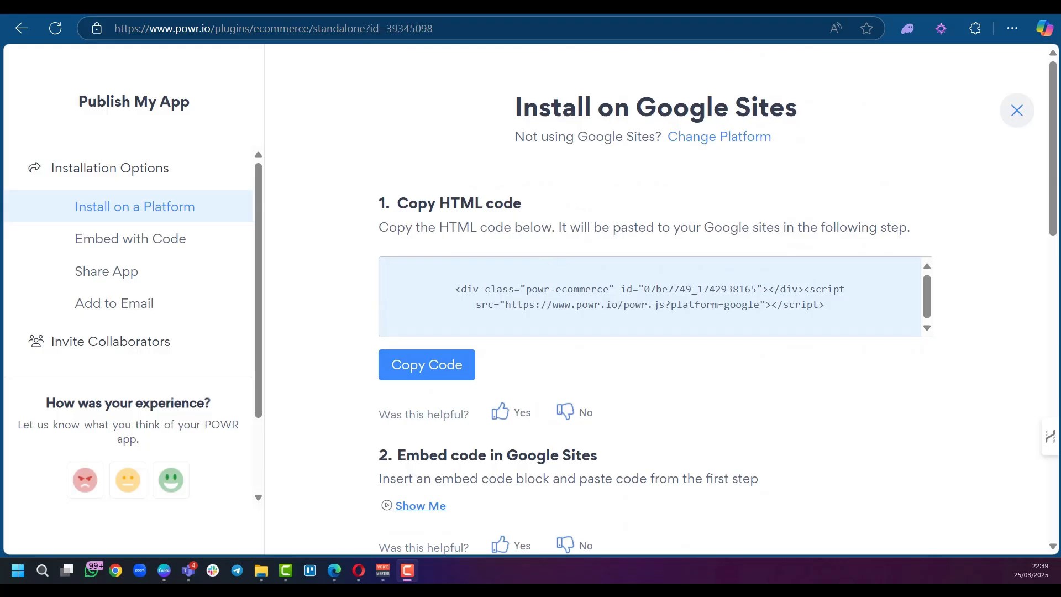
{"action": "left_click", "coordinate": [411, 368]}
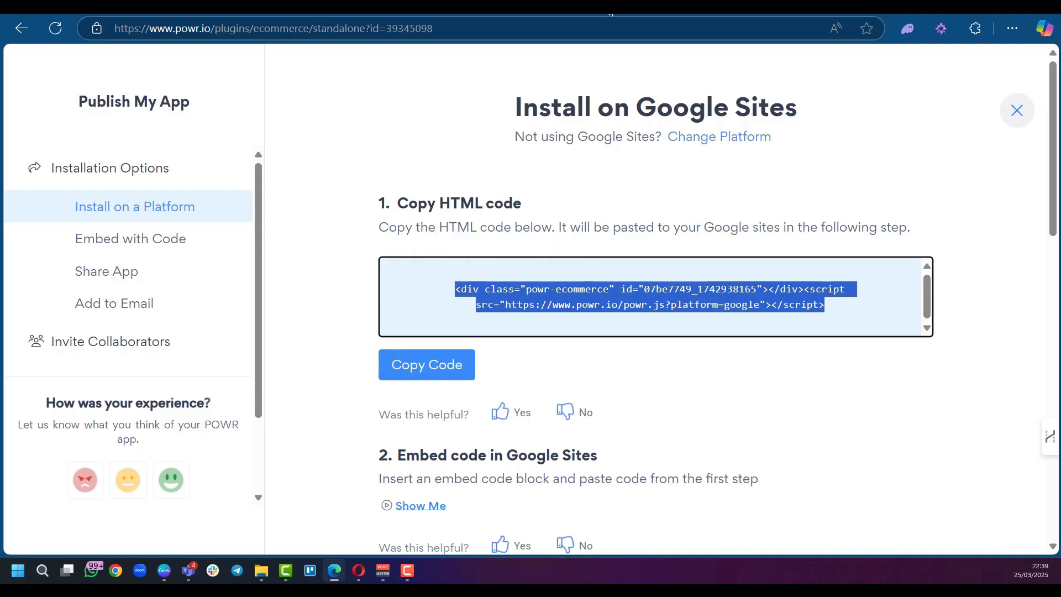
Step: Switch to the Restaurant site in Google Sites and embed the copied POWR ecommerce code on the Shopping page
{"action": "left_click", "coordinate": [599, 7]}
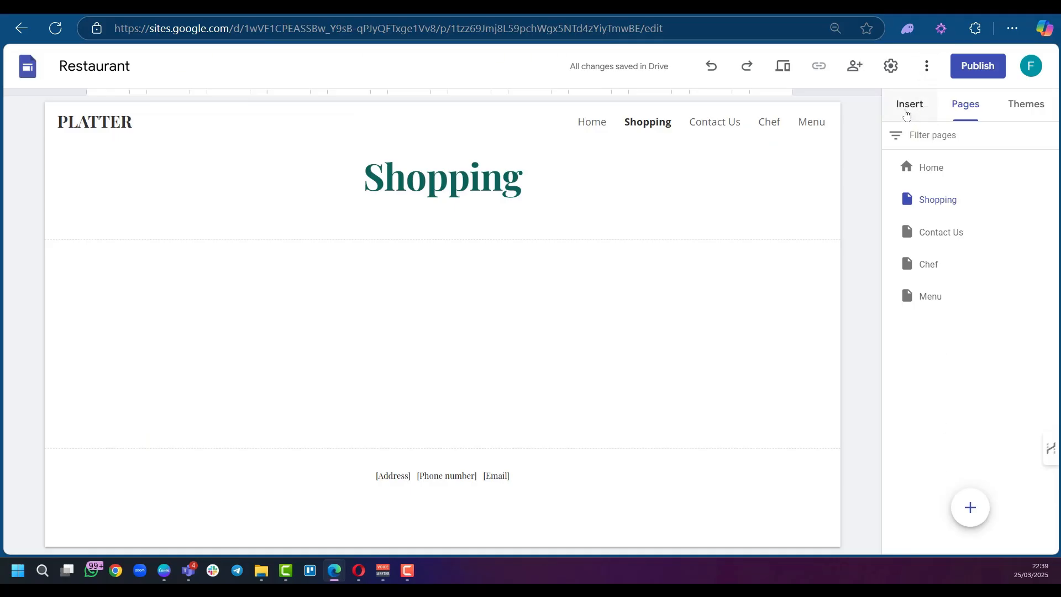
{"action": "left_click", "coordinate": [908, 113]}
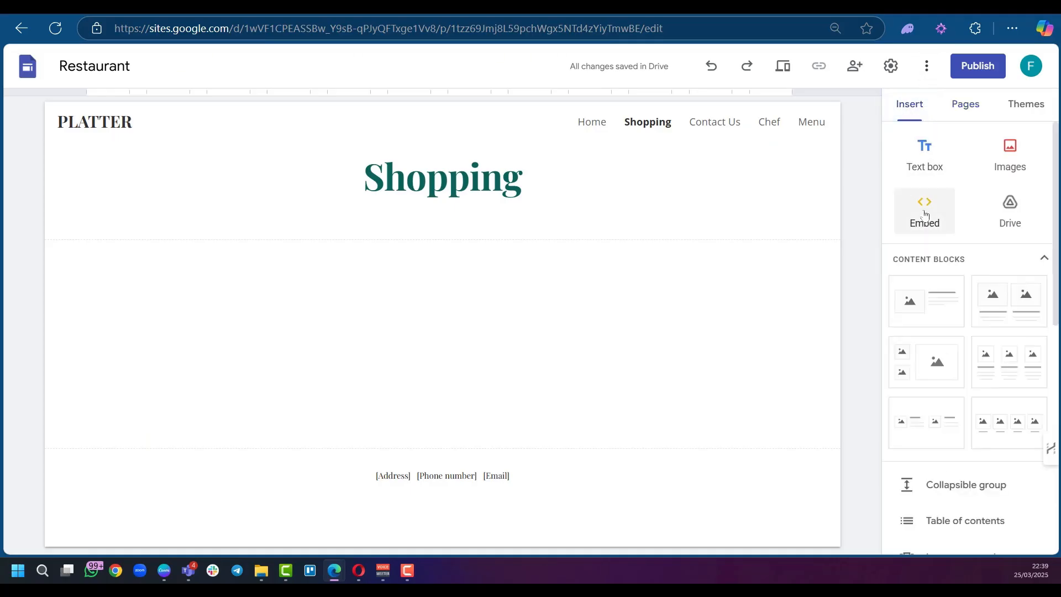
{"action": "left_click", "coordinate": [924, 212]}
{"action": "left_click", "coordinate": [426, 264]}
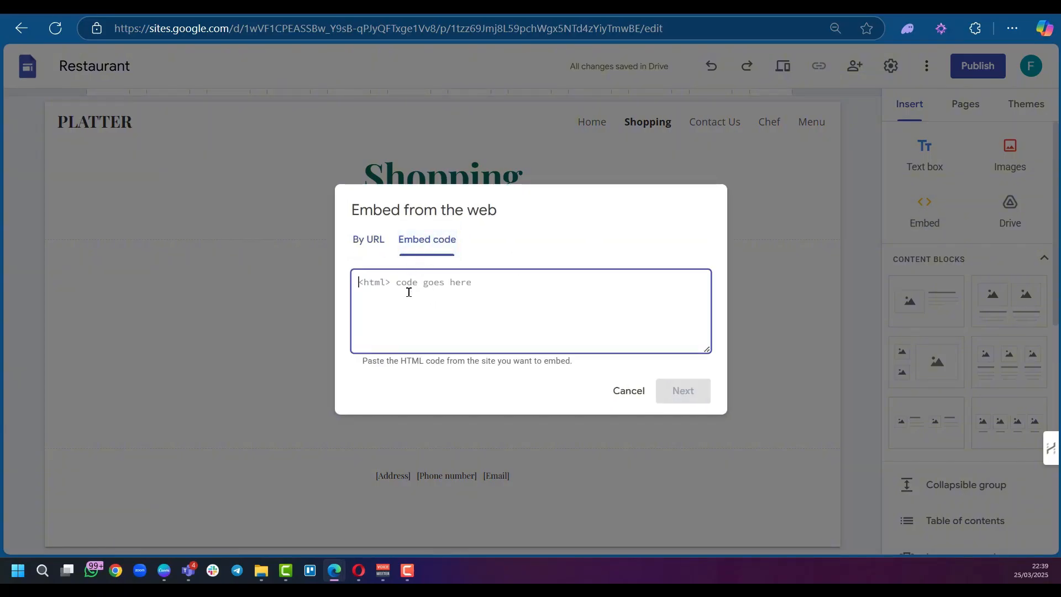
{"action": "key", "text": "ctrl+v"}
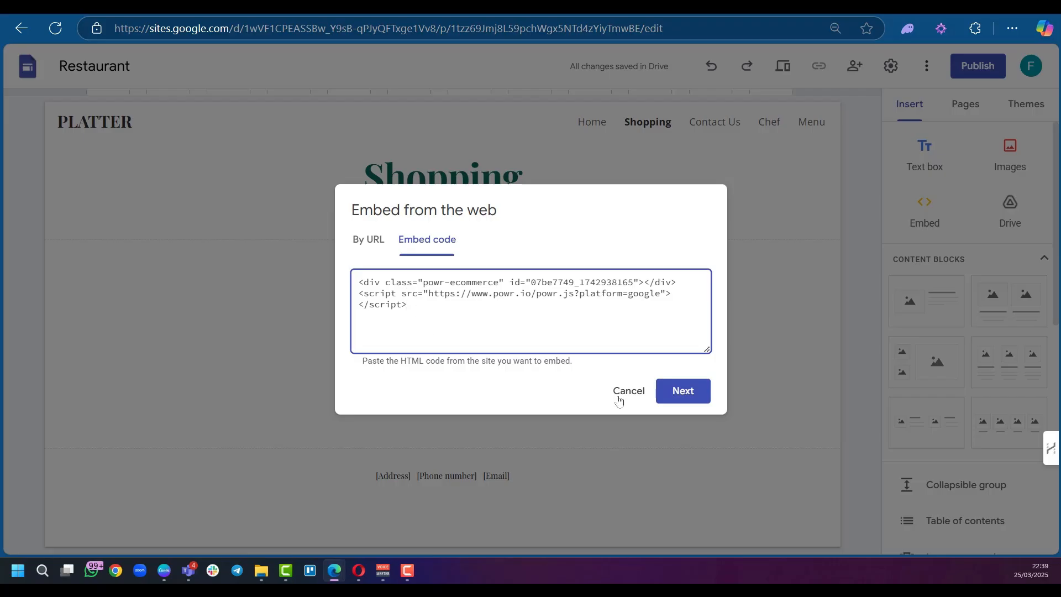
{"action": "left_click", "coordinate": [685, 391]}
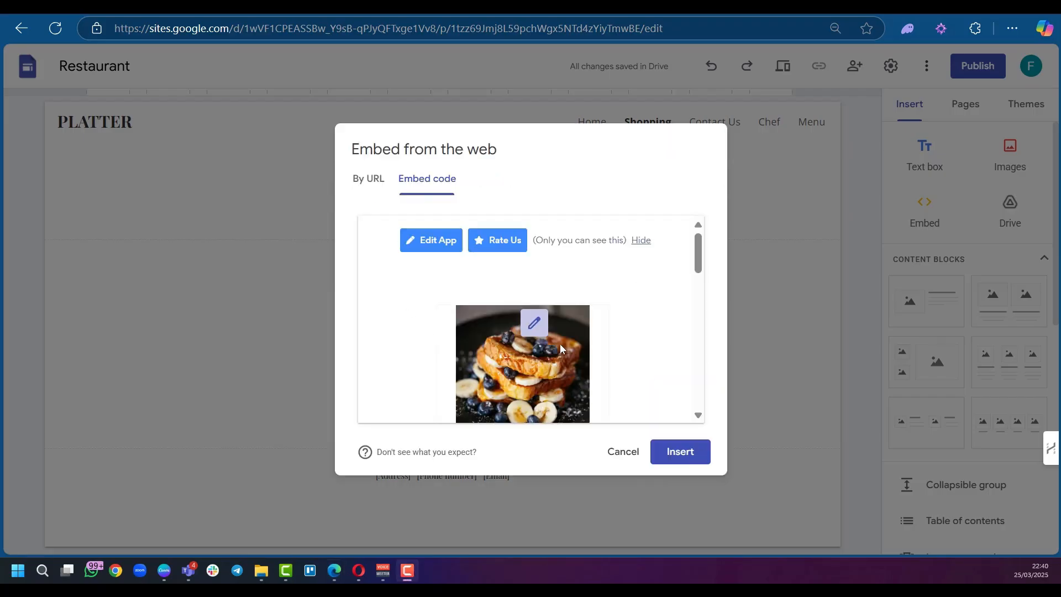
{"action": "left_click", "coordinate": [687, 459]}
Step: Widen the embedded shop to the full content width and extend its height to fit both product cards
{"action": "left_click_drag", "start_coordinate": [430, 320], "coordinate": [792, 337]}
{"action": "scroll", "coordinate": [447, 331], "scroll_direction": "down", "scroll_amount": 3}
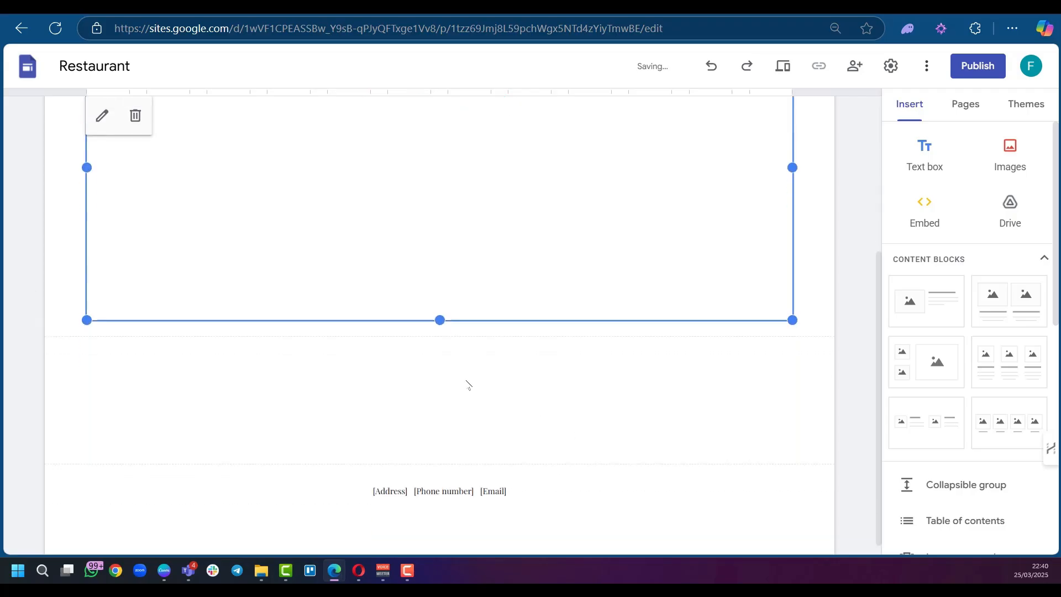
{"action": "left_click_drag", "start_coordinate": [440, 320], "coordinate": [442, 383]}
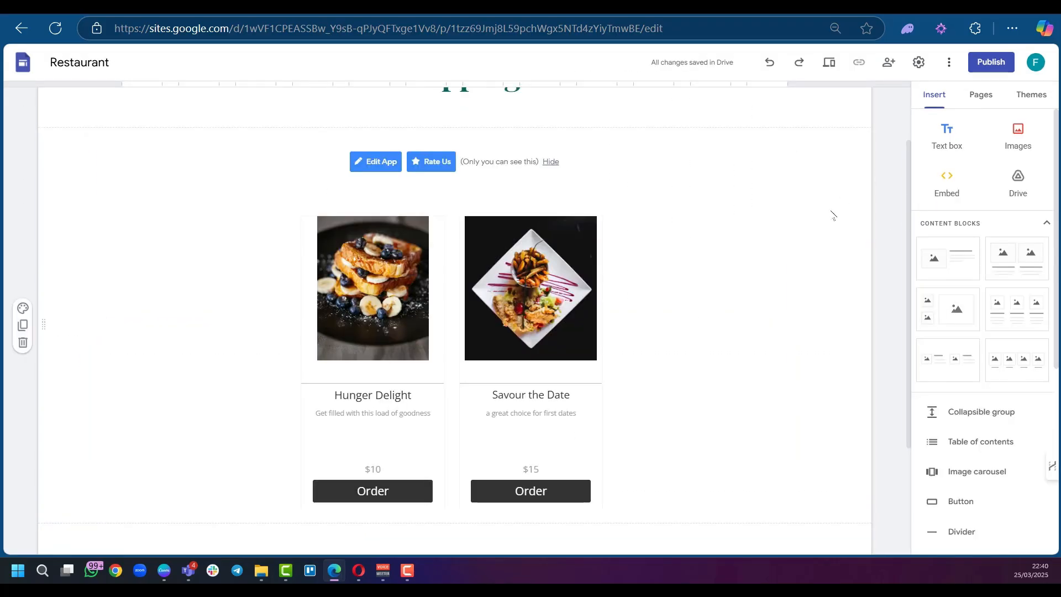
Step: Publish the site to the web with the address "platterfood" and copy the published site link
{"action": "scroll", "coordinate": [663, 307], "scroll_direction": "up", "scroll_amount": 2}
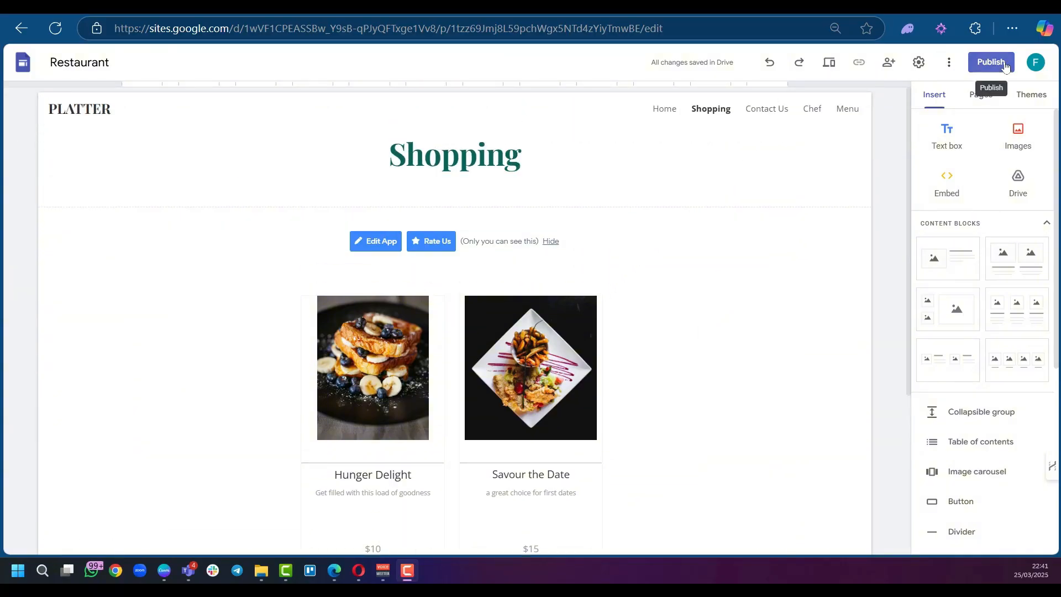
{"action": "left_click", "coordinate": [1003, 66]}
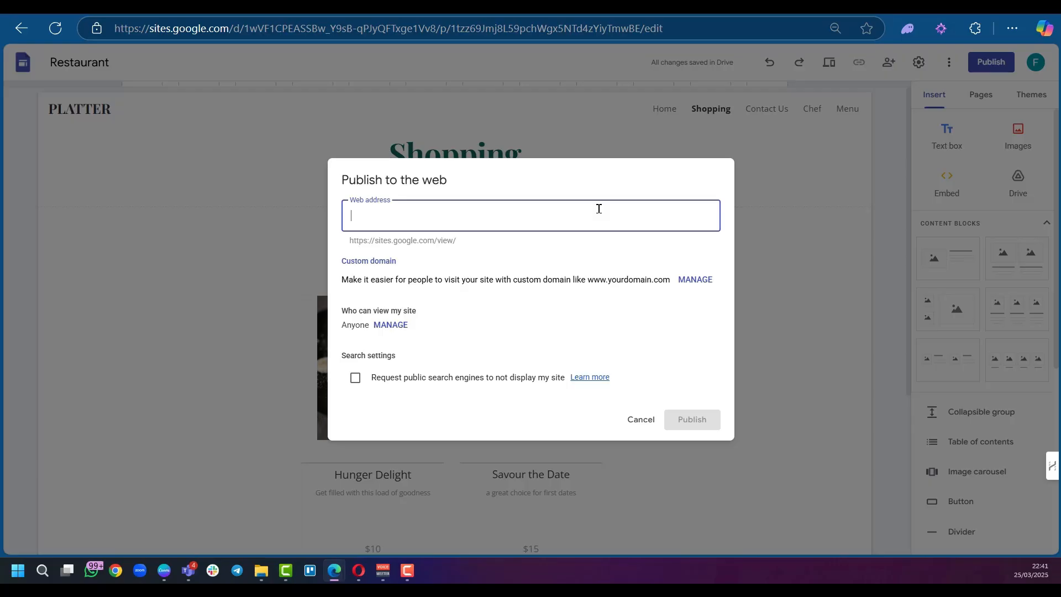
{"action": "type", "text": "platterfood"}
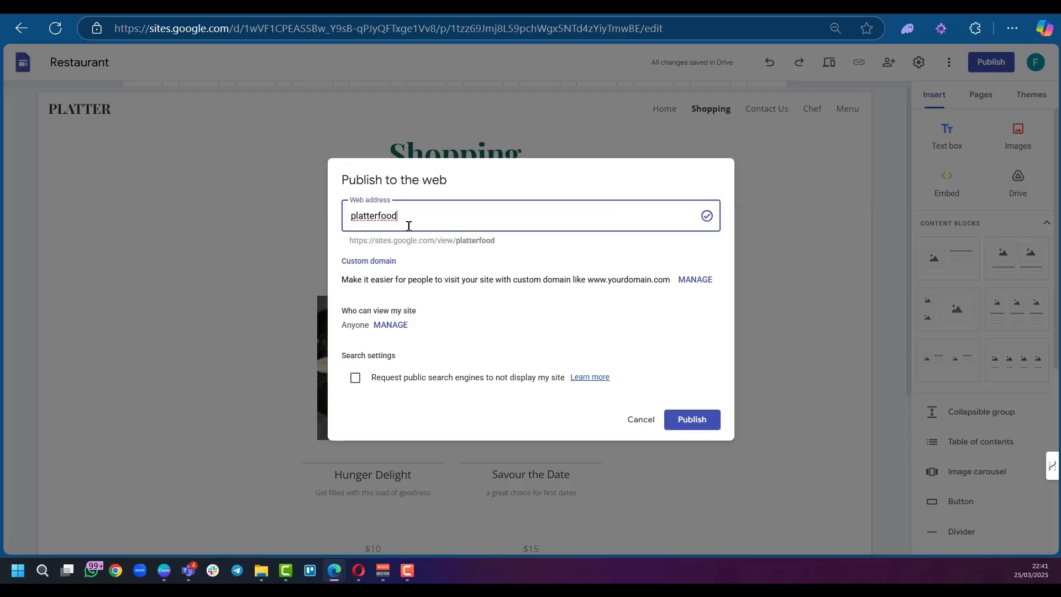
{"action": "left_click", "coordinate": [684, 420]}
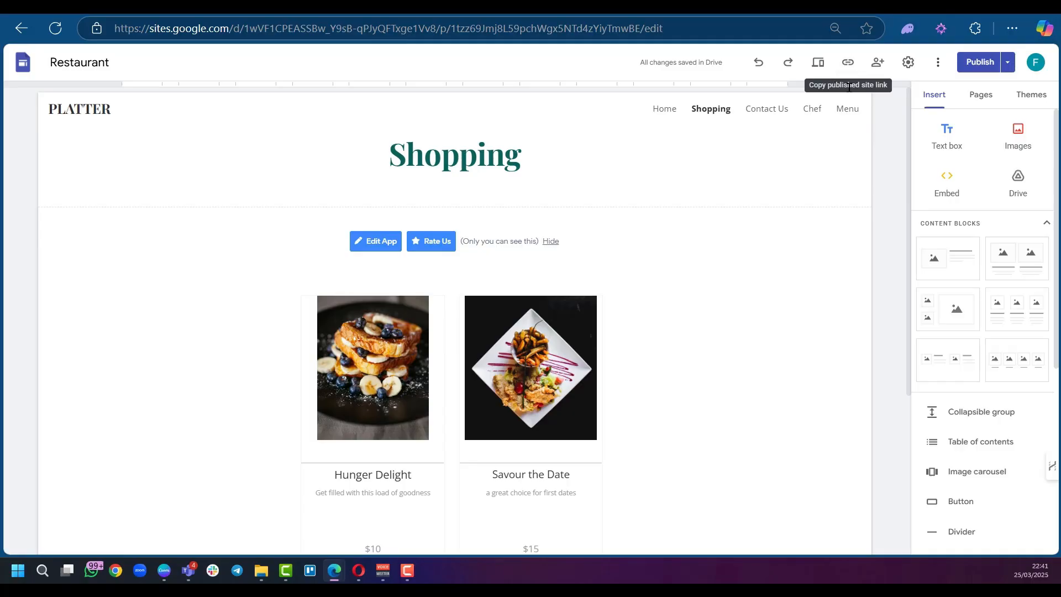
{"action": "left_click", "coordinate": [848, 63]}
{"action": "left_click", "coordinate": [658, 306]}
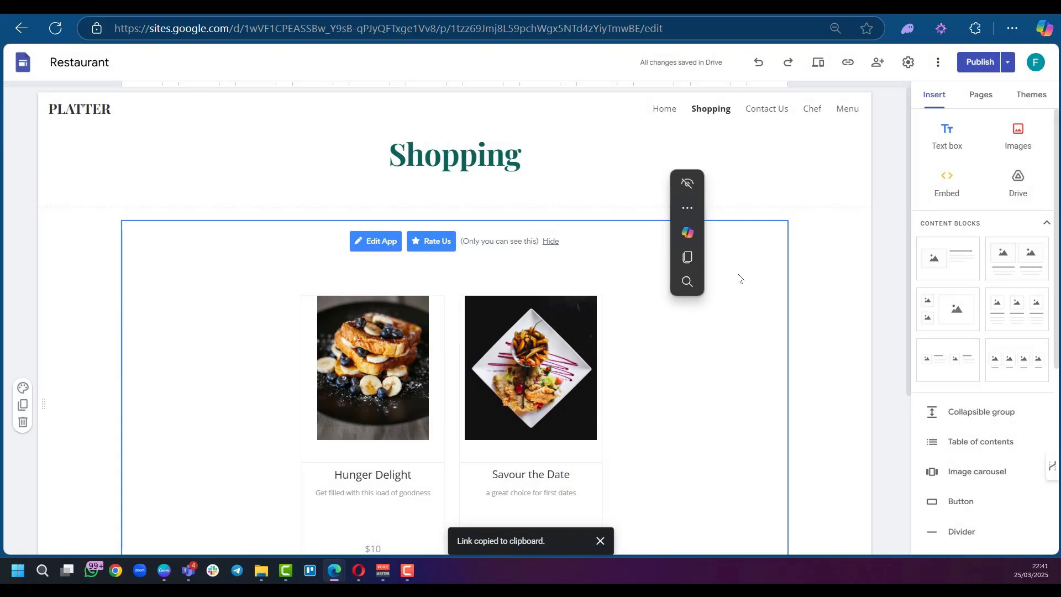
Step: Preview the Shopping page in desktop, phone and tablet views, and return to the site editor
{"action": "left_click", "coordinate": [818, 63]}
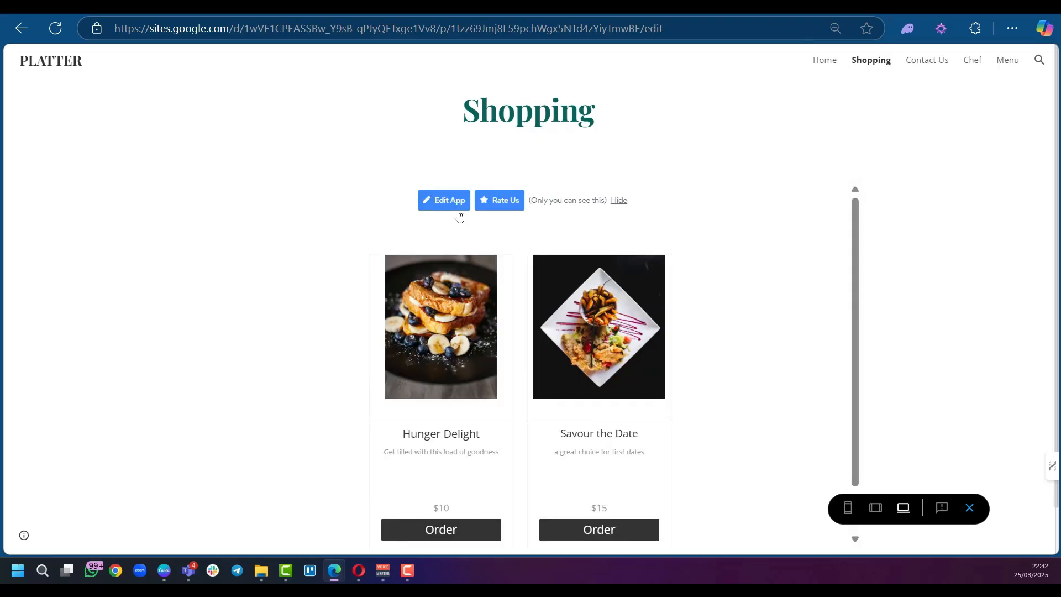
{"action": "scroll", "coordinate": [459, 215], "scroll_direction": "down", "scroll_amount": 2}
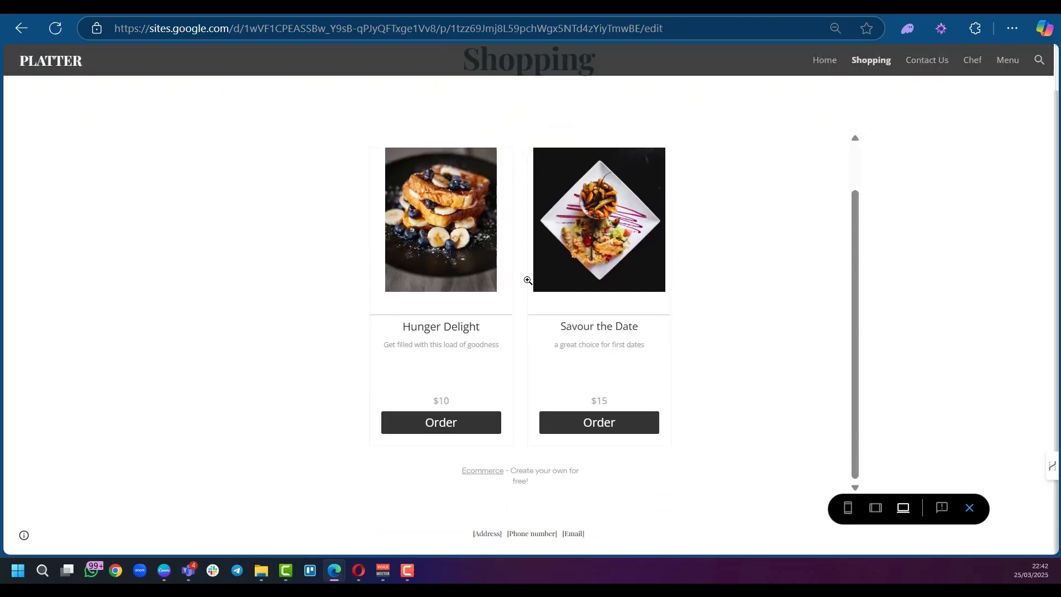
{"action": "left_click", "coordinate": [846, 511]}
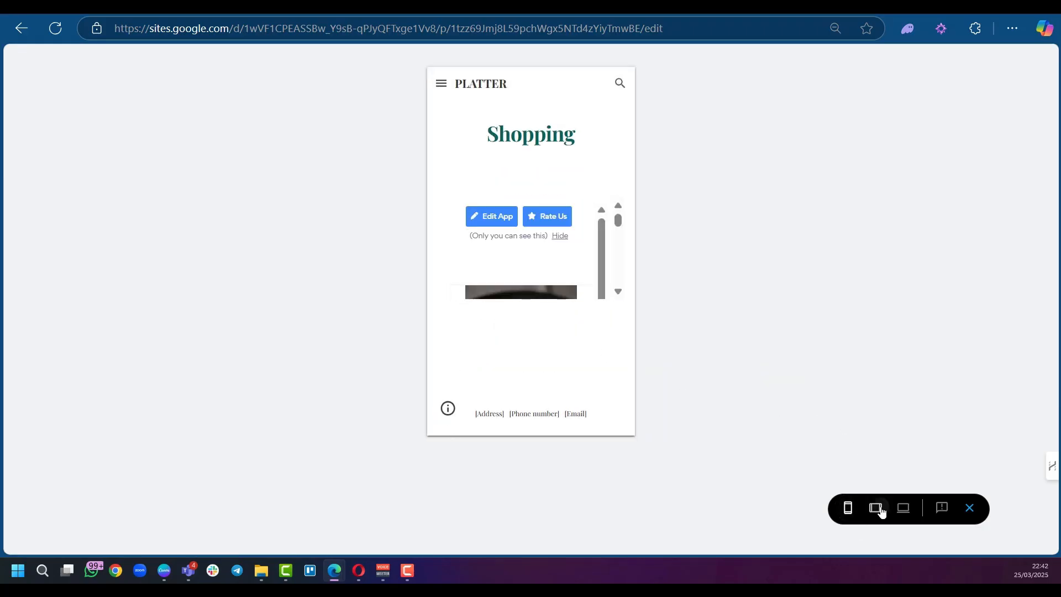
{"action": "left_click", "coordinate": [881, 512]}
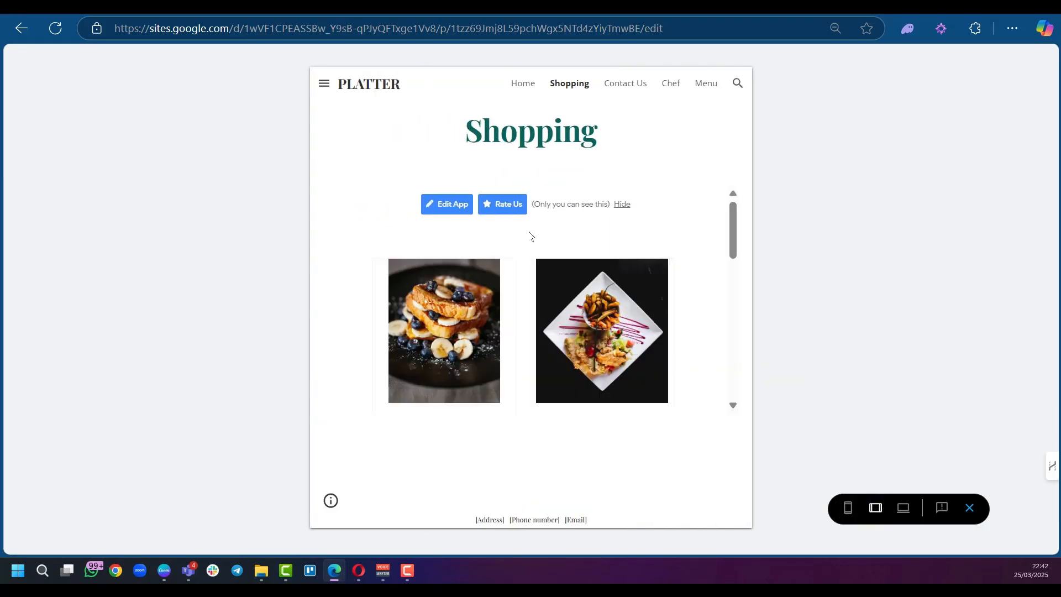
{"action": "left_click", "coordinate": [970, 509]}
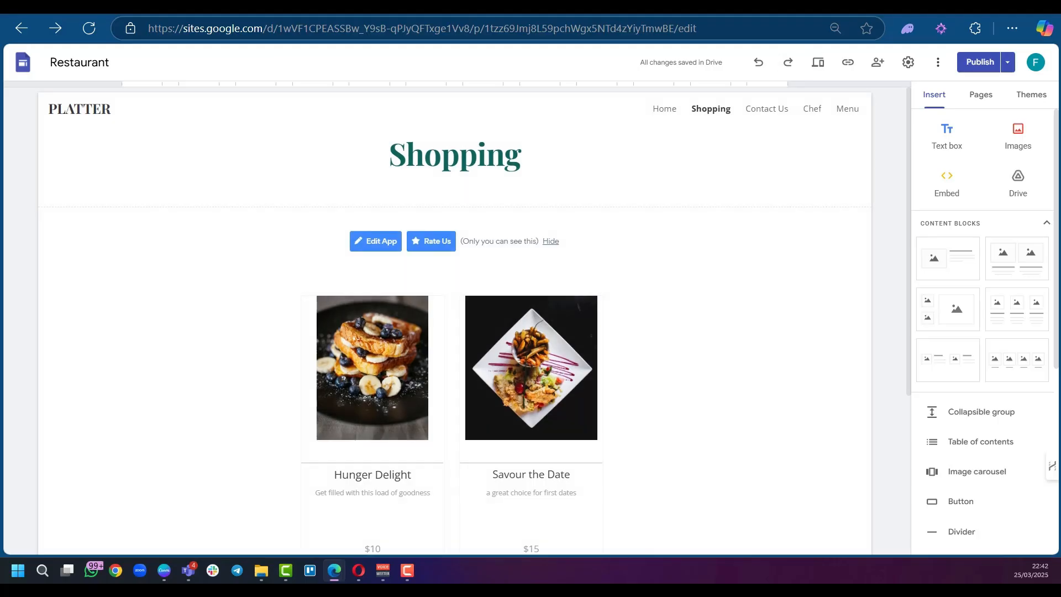
Step: Open the published site from the copied link in a new tab, check its Shopping page and return to the editor
{"action": "key", "text": "ctrl+t"}
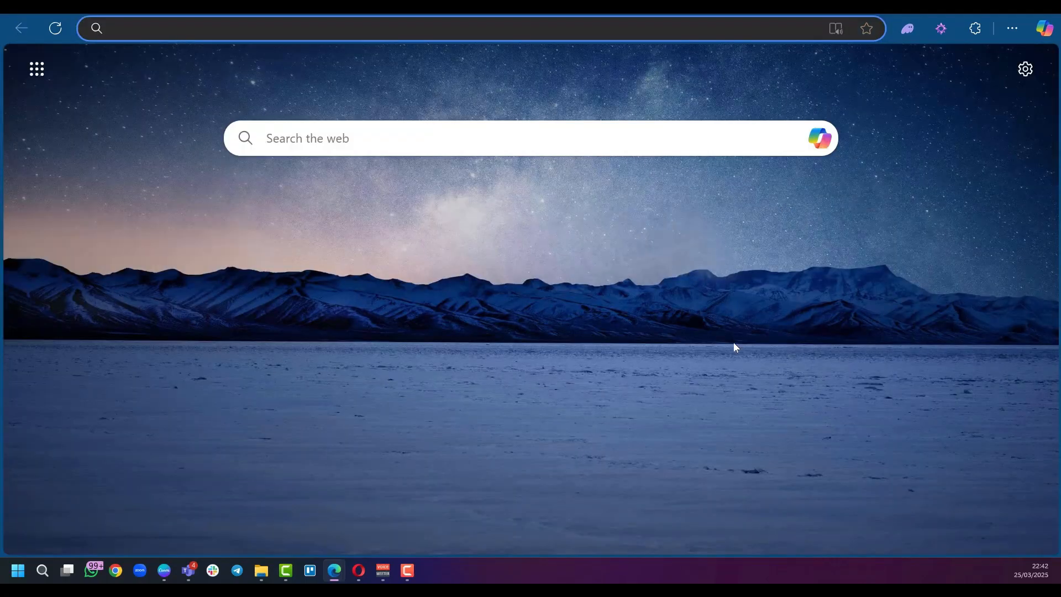
{"action": "key", "text": "ctrl+v"}
{"action": "key", "text": "Return"}
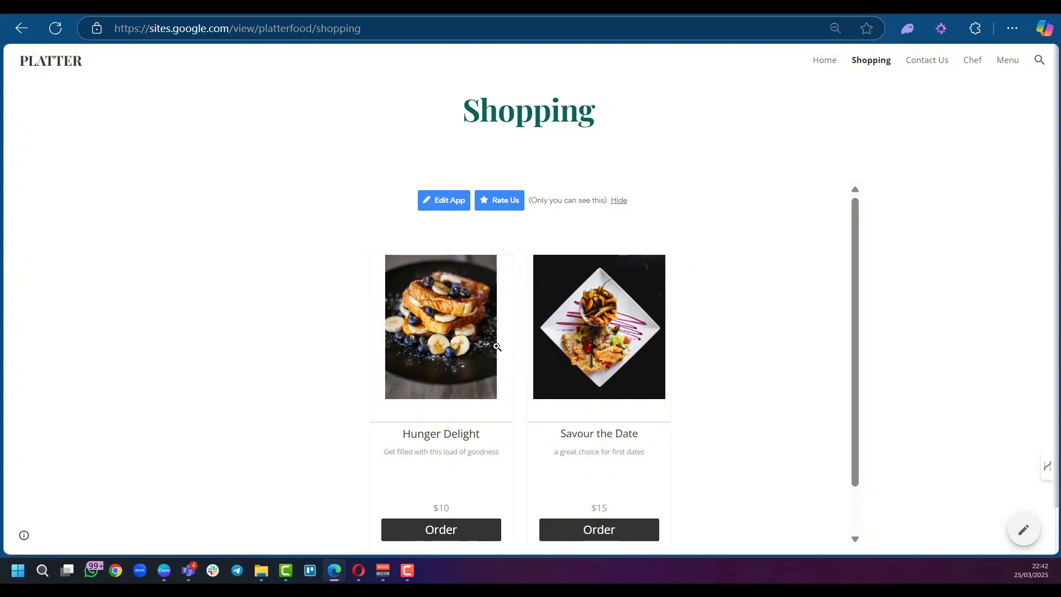
{"action": "scroll", "coordinate": [497, 347], "scroll_direction": "down", "scroll_amount": 1}
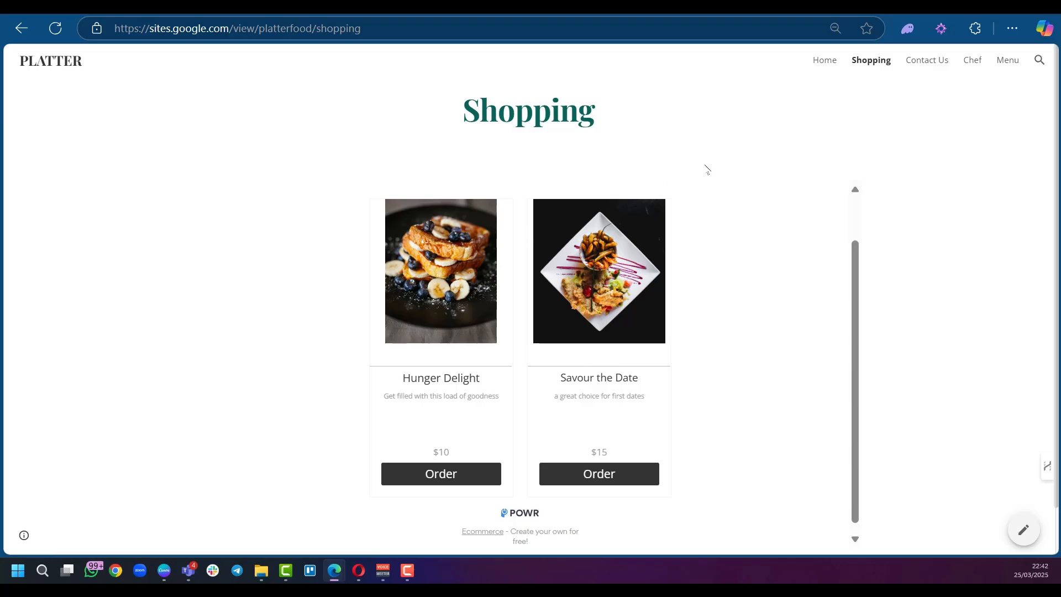
{"action": "key", "text": "alt+Left"}
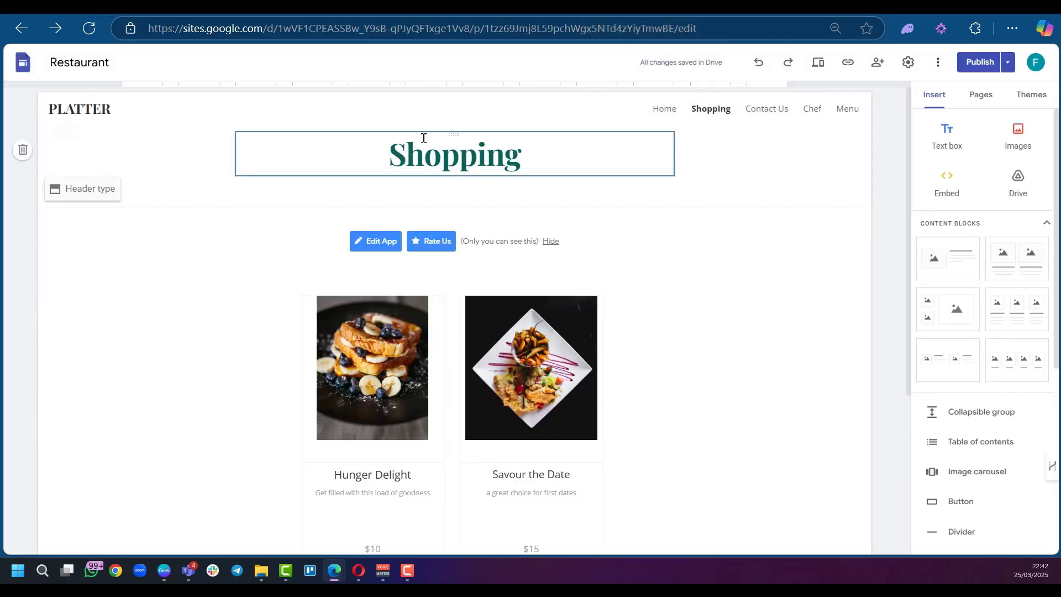
{"action": "left_click", "coordinate": [1030, 97]}
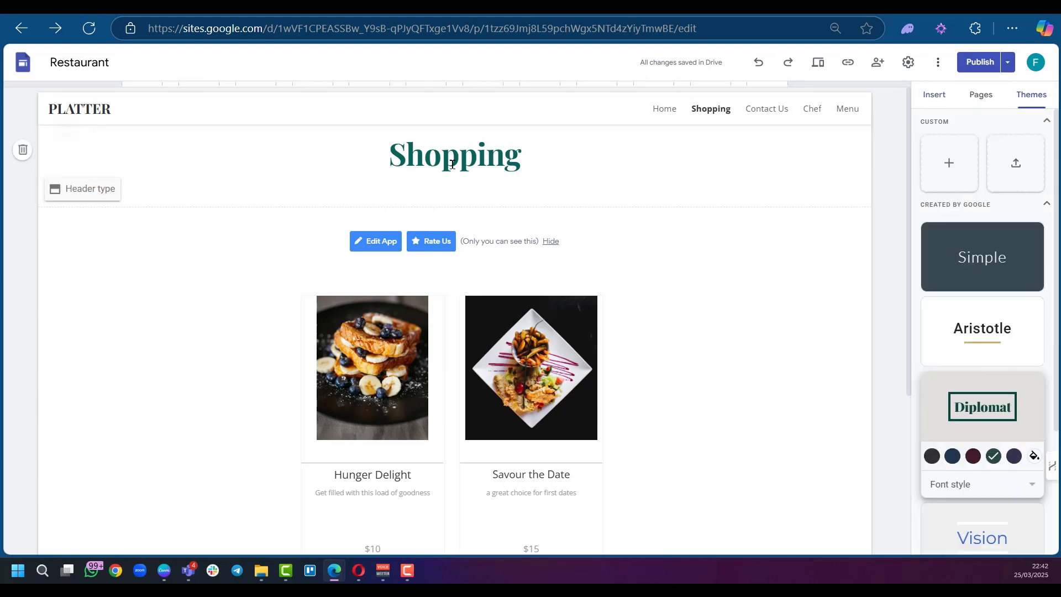
{"action": "scroll", "coordinate": [531, 343], "scroll_direction": "down", "scroll_amount": 3}
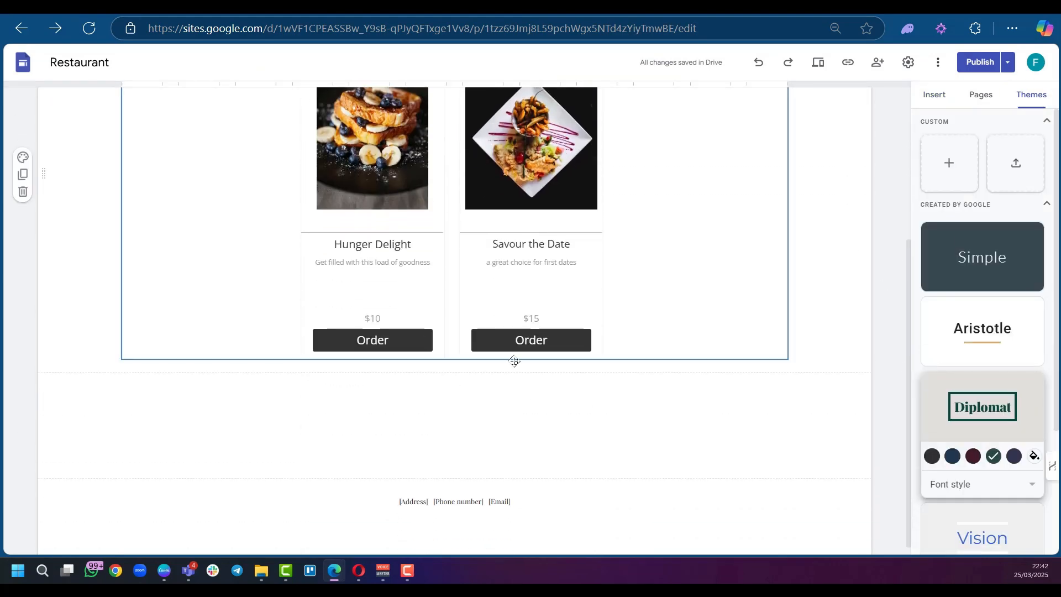
{"action": "scroll", "coordinate": [530, 378], "scroll_direction": "up", "scroll_amount": 3}
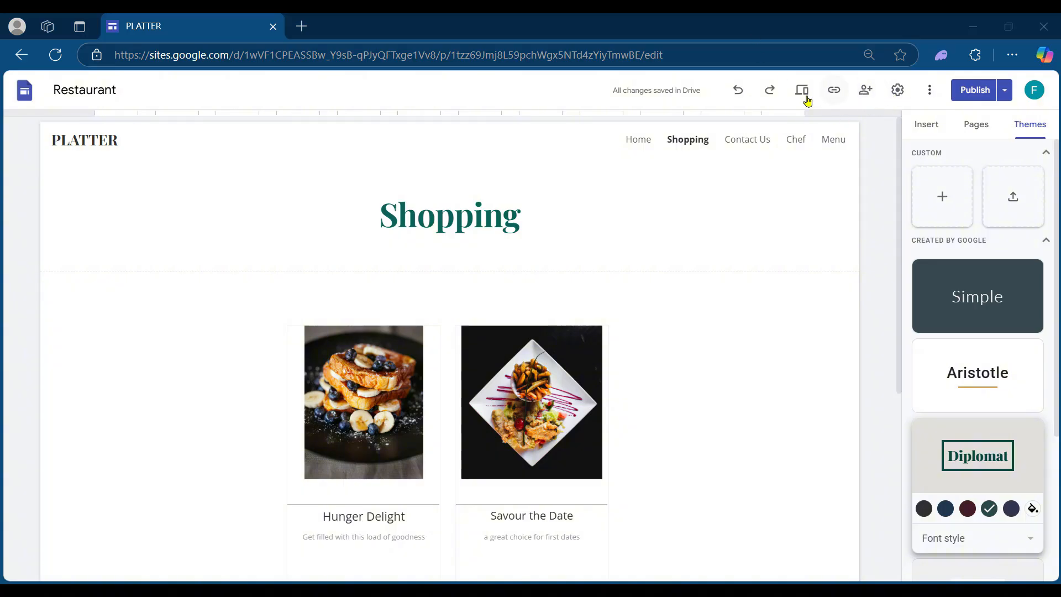
Step: Set the site's navigation mode to Side, and check the page list in the resulting side menu
{"action": "left_click", "coordinate": [897, 90]}
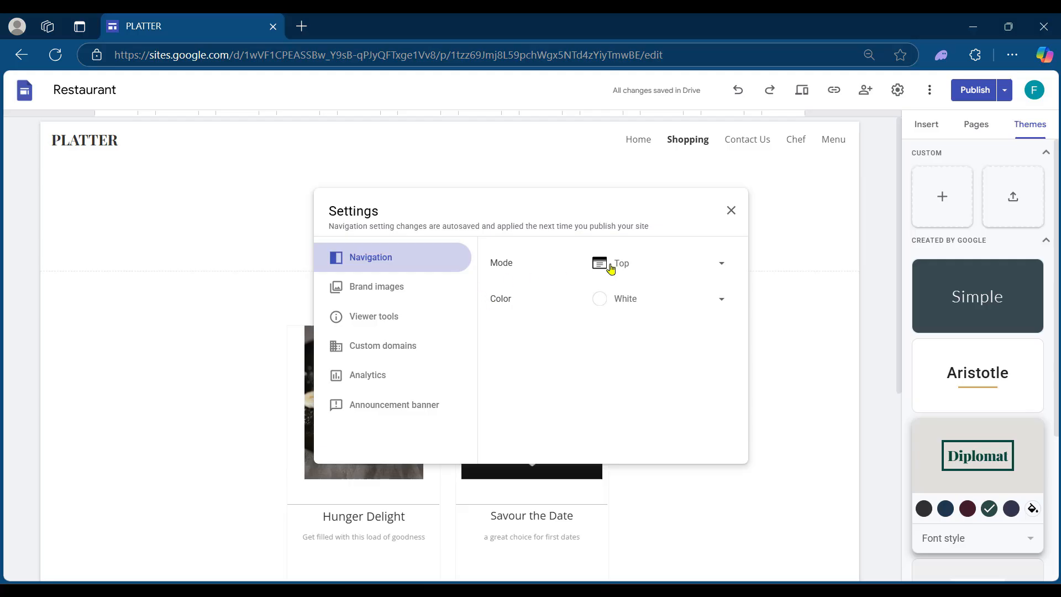
{"action": "left_click", "coordinate": [650, 266]}
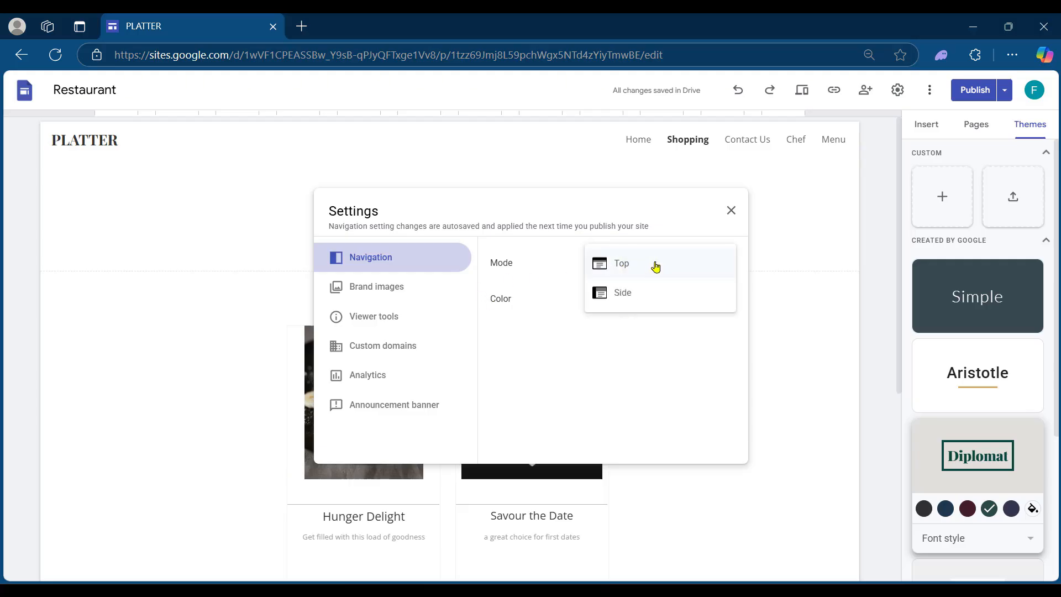
{"action": "left_click", "coordinate": [623, 292]}
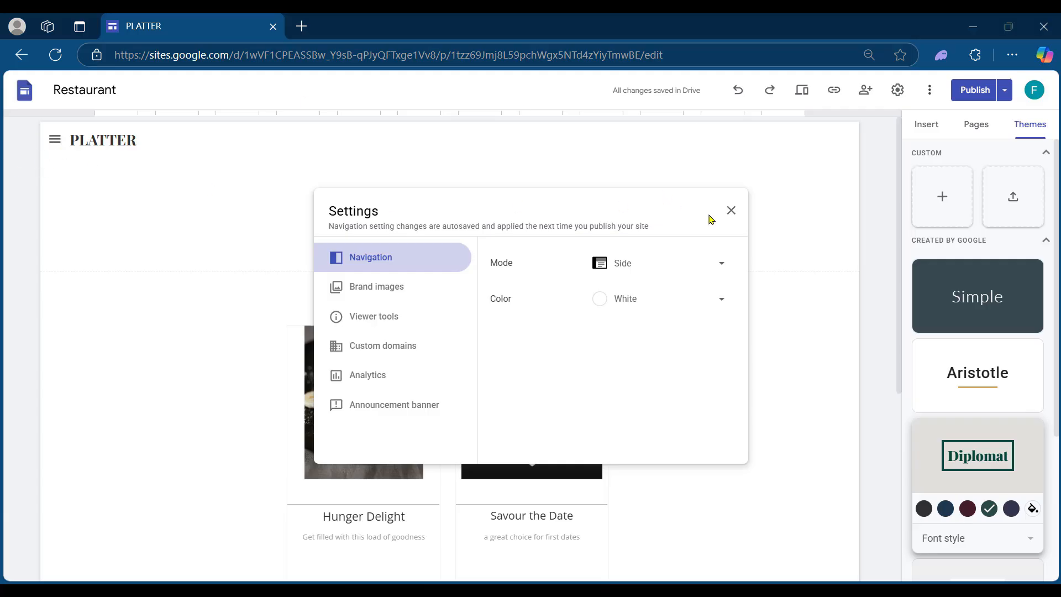
{"action": "left_click", "coordinate": [731, 211]}
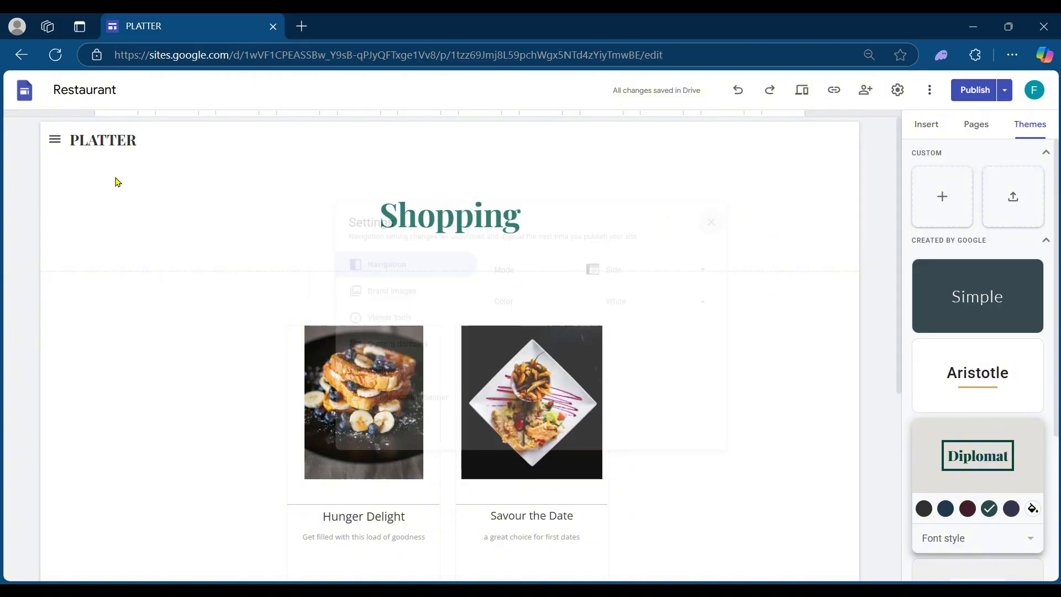
{"action": "left_click", "coordinate": [55, 142]}
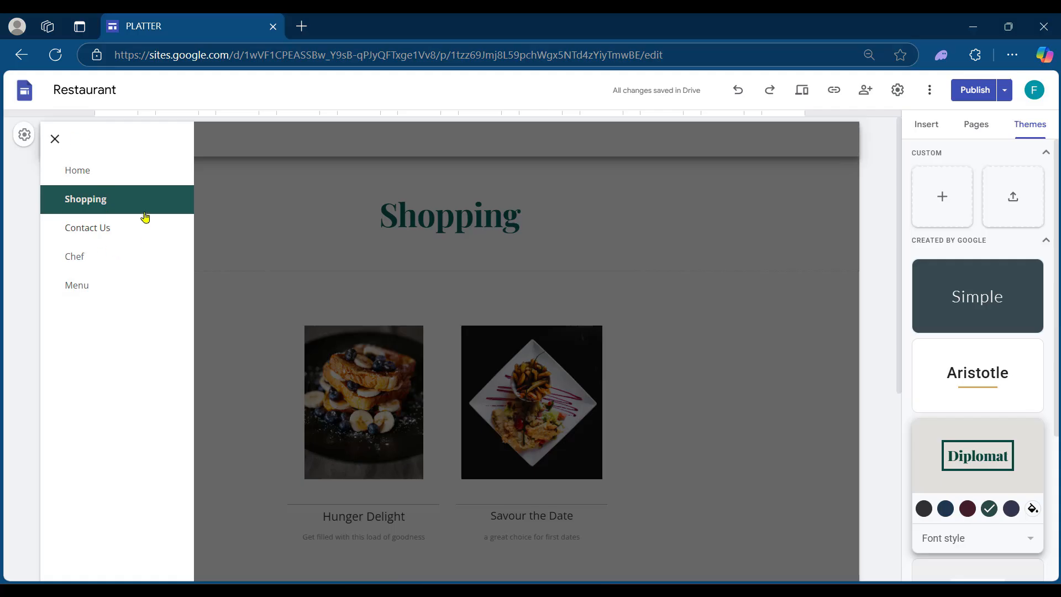
{"action": "left_click", "coordinate": [270, 192]}
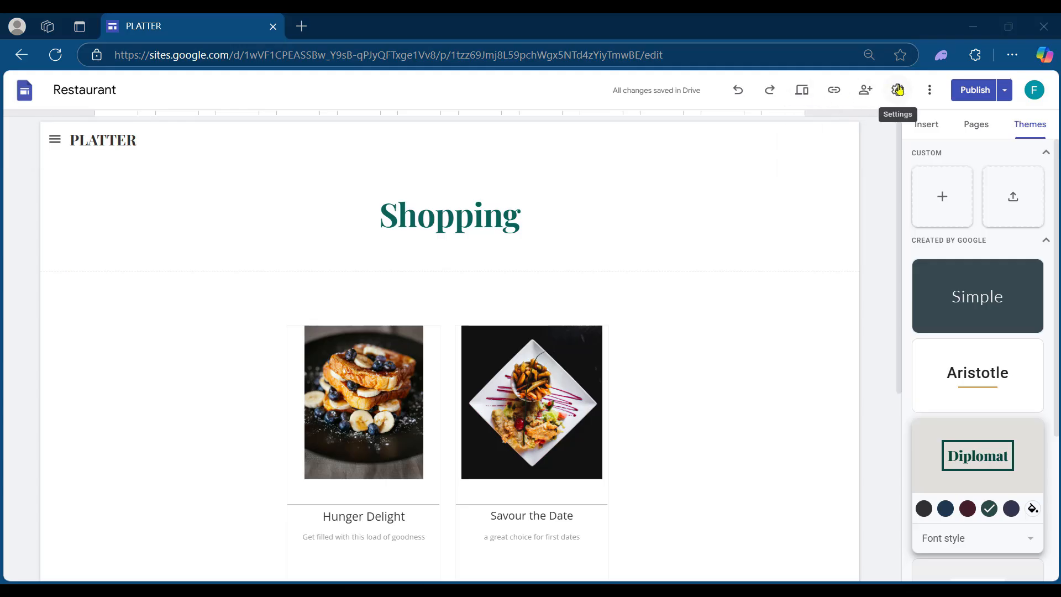
Step: Change the site's navigation color to Black
{"action": "left_click", "coordinate": [897, 90]}
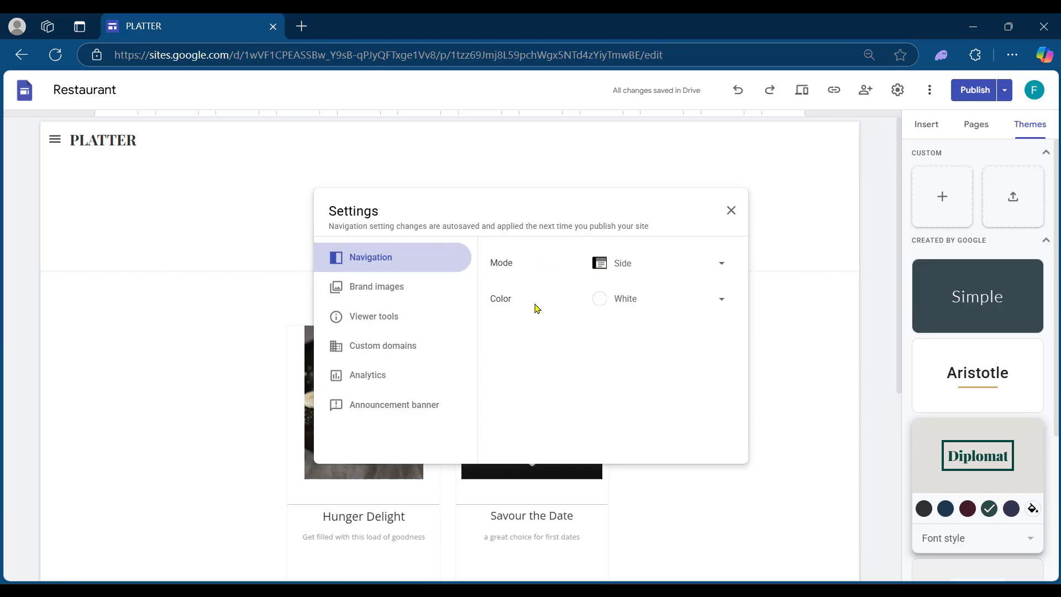
{"action": "left_click", "coordinate": [638, 299]}
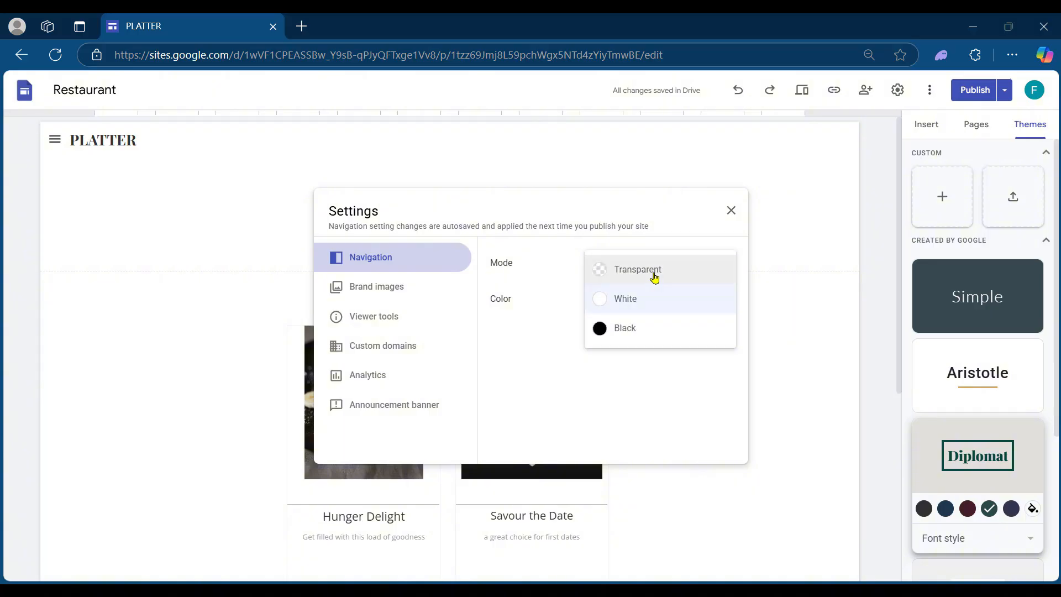
{"action": "left_click", "coordinate": [641, 329]}
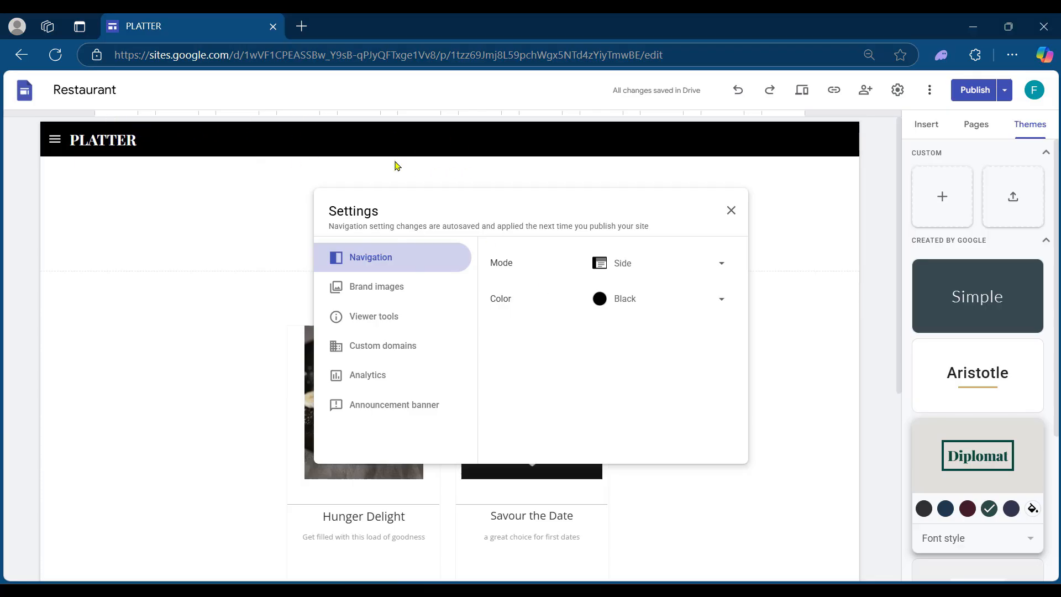
Step: Upload TU Logo.png from the Logos folder as the site's favicon and close the site settings
{"action": "left_click", "coordinate": [354, 293]}
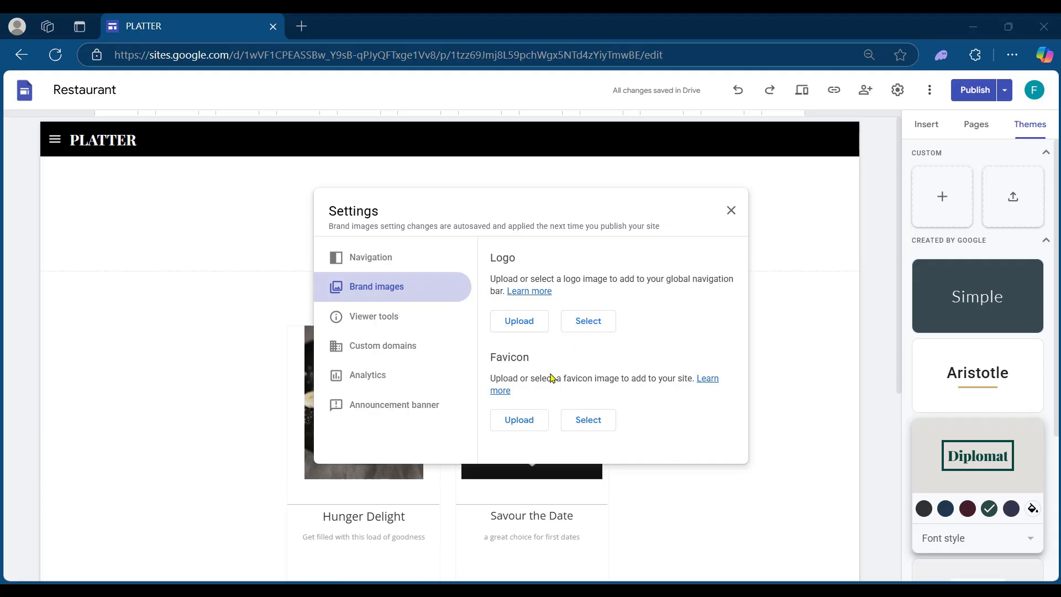
{"action": "left_click", "coordinate": [541, 426]}
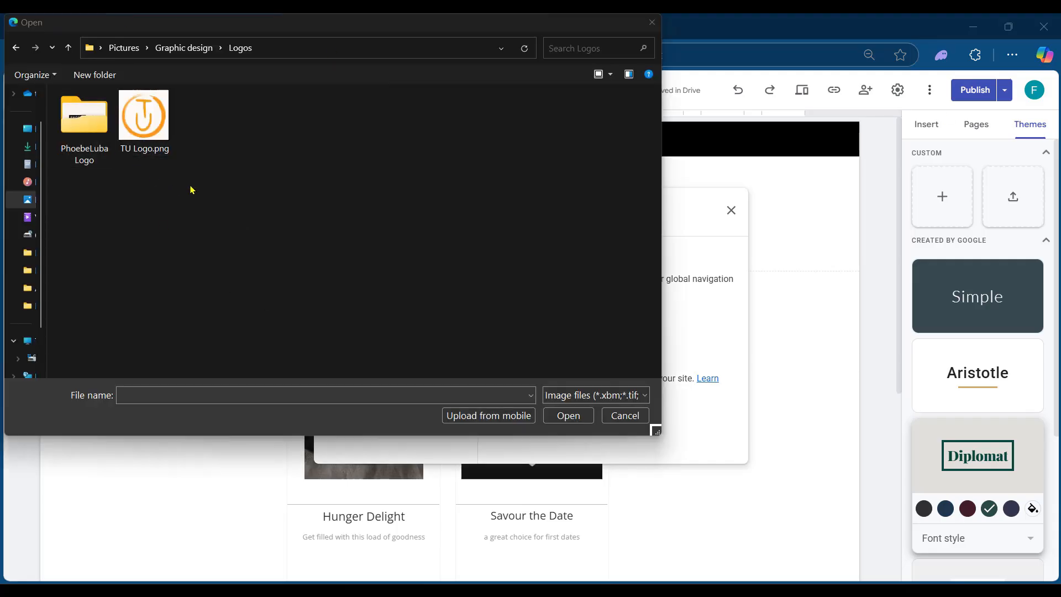
{"action": "left_click", "coordinate": [145, 130]}
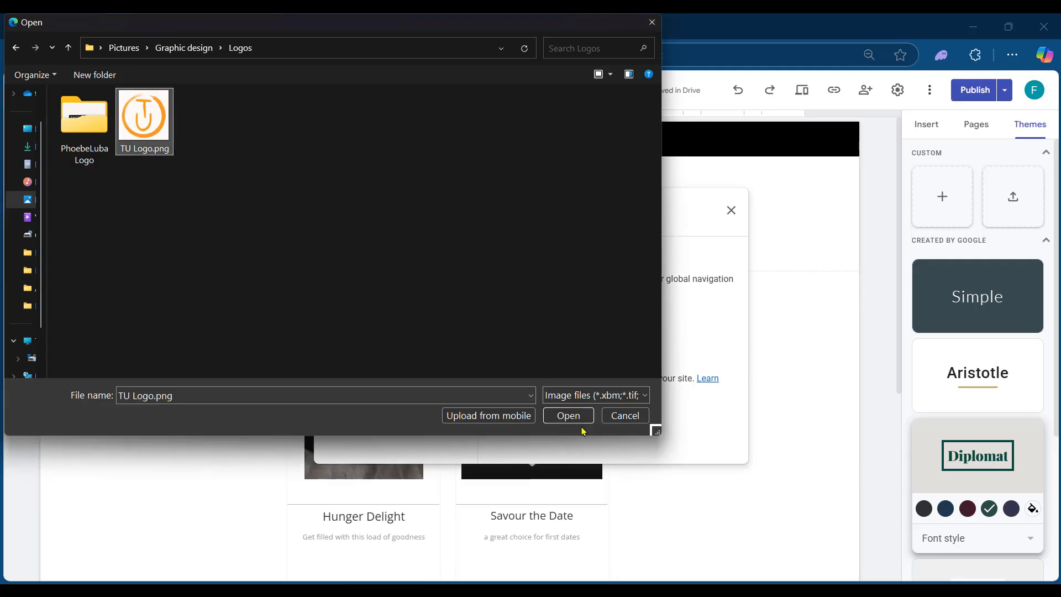
{"action": "left_click", "coordinate": [568, 415]}
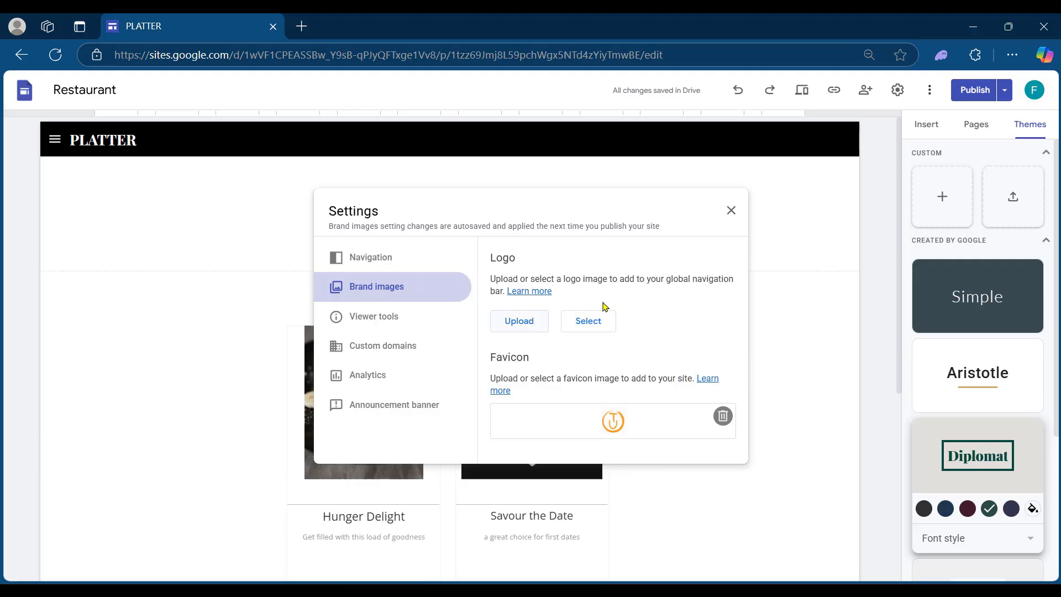
{"action": "left_click", "coordinate": [730, 210]}
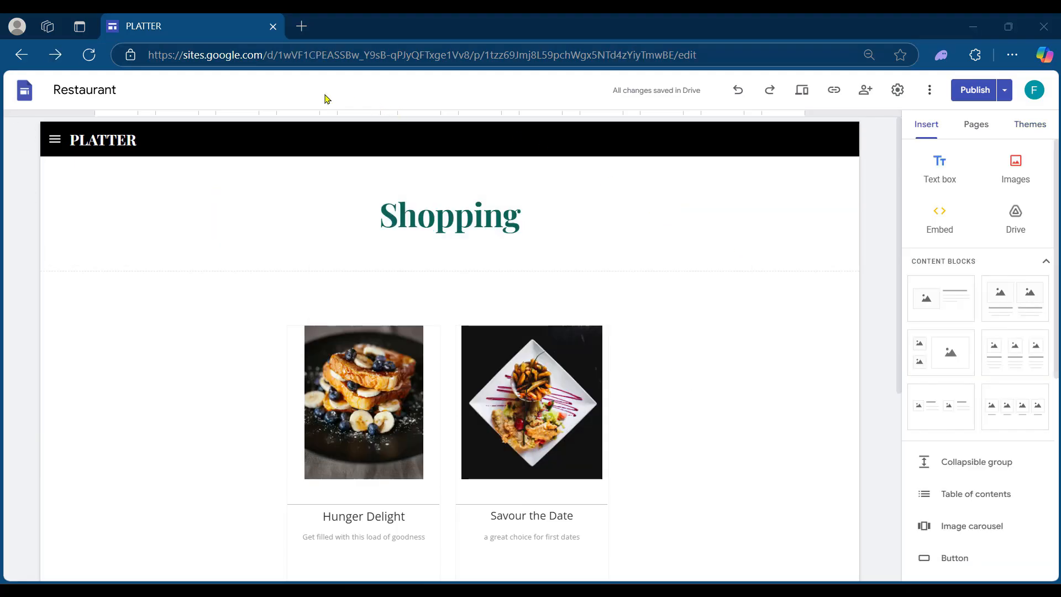
Step: Publish the reviewed site changes, check the live Shopping page and return to the site editor
{"action": "left_click", "coordinate": [962, 90]}
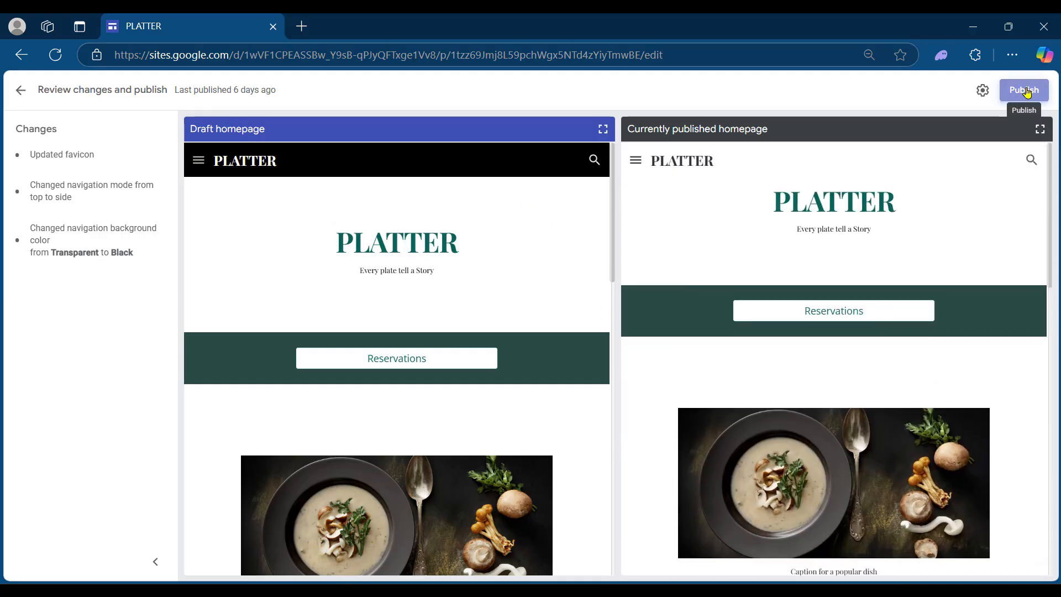
{"action": "left_click", "coordinate": [1024, 91]}
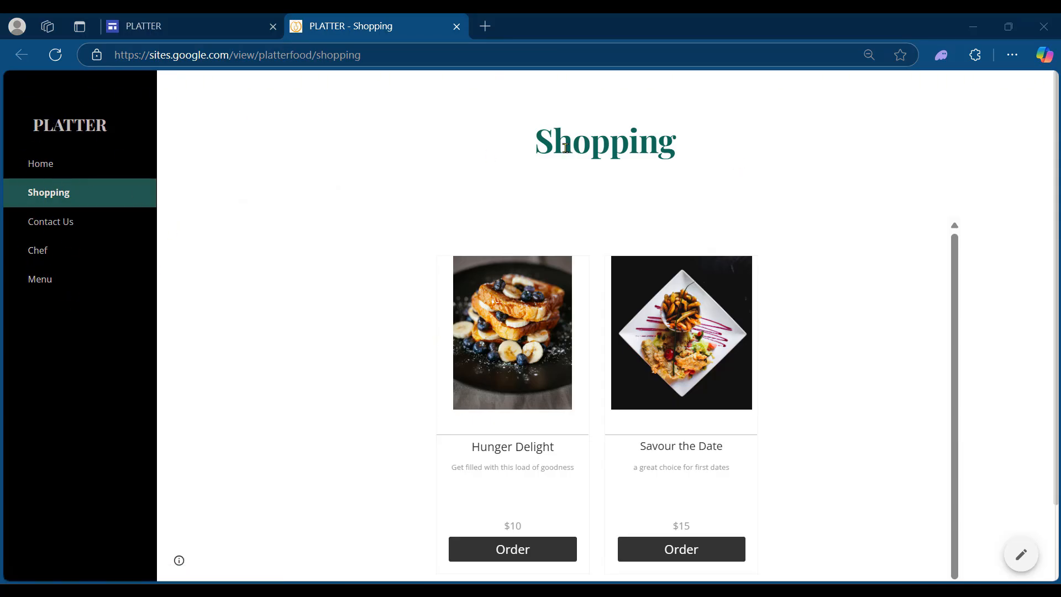
{"action": "key", "text": "ctrl+shift+Tab"}
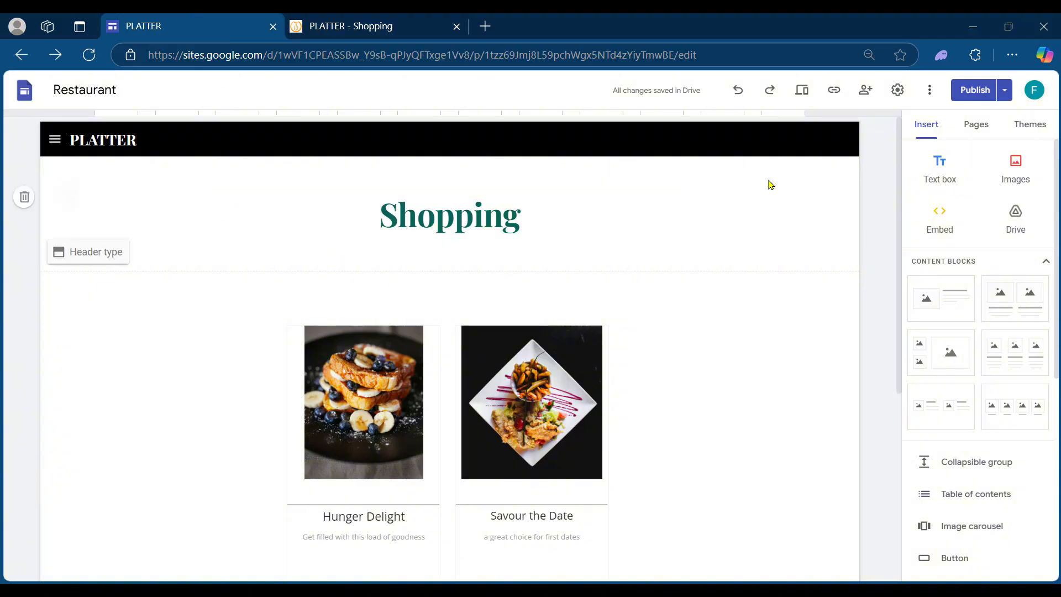
Step: Add TU Logo.png from the recent Google Drive images as the site's logo
{"action": "left_click", "coordinate": [897, 91]}
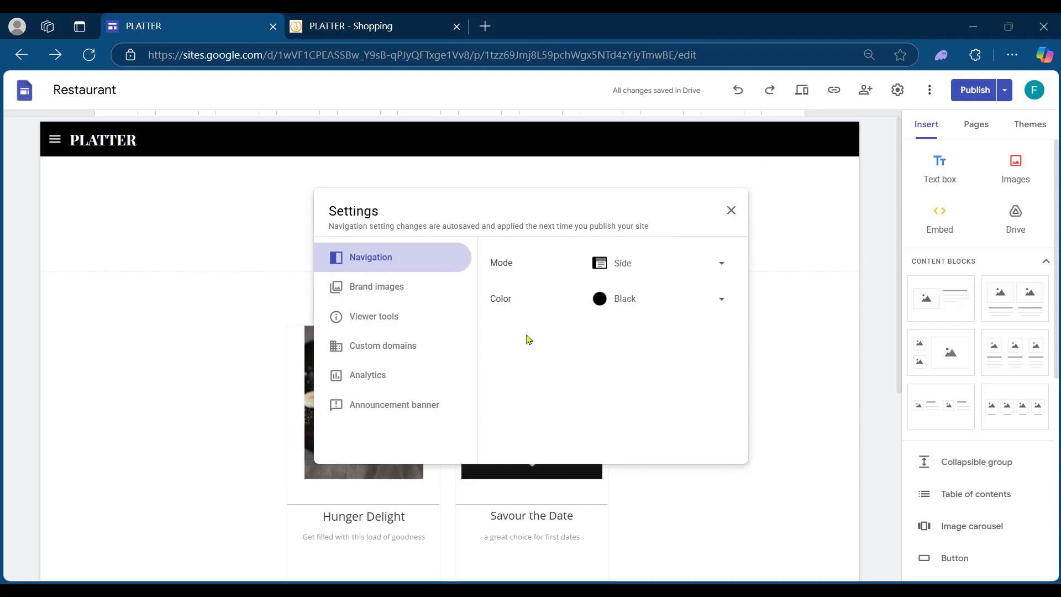
{"action": "left_click", "coordinate": [384, 299]}
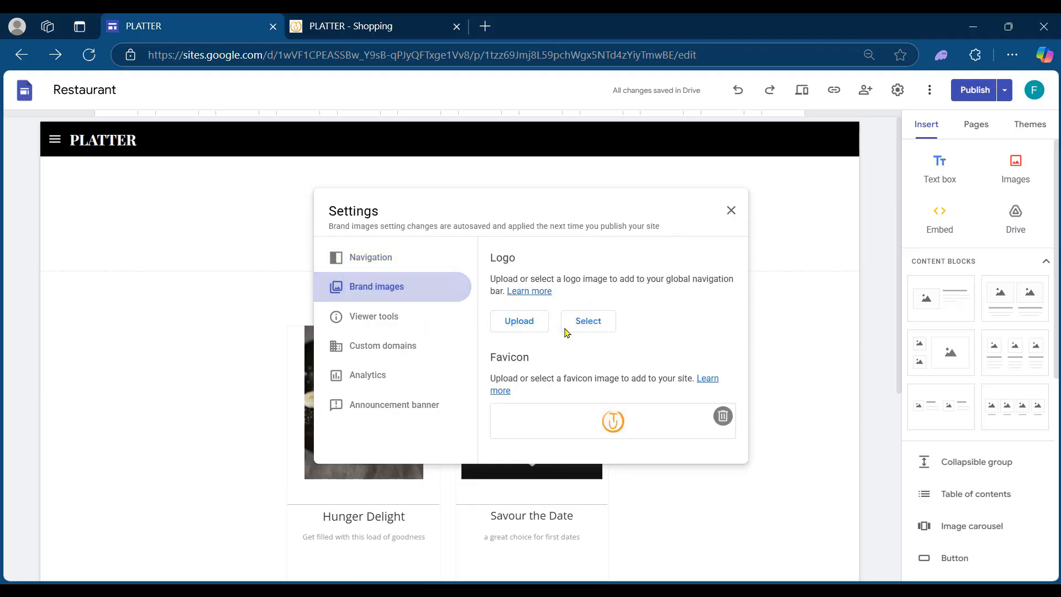
{"action": "left_click", "coordinate": [601, 327]}
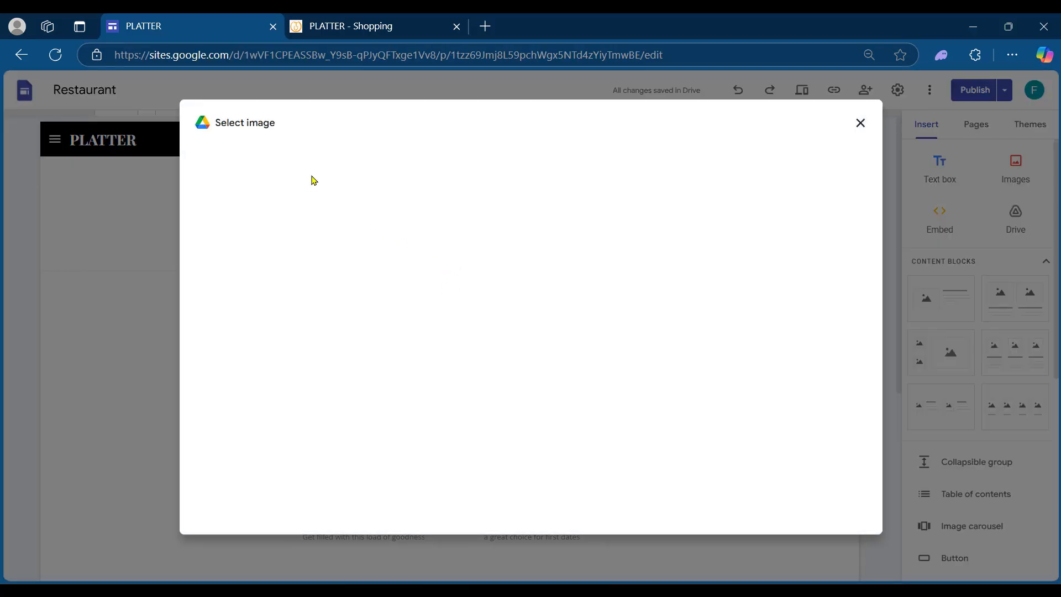
{"action": "left_click", "coordinate": [360, 315]}
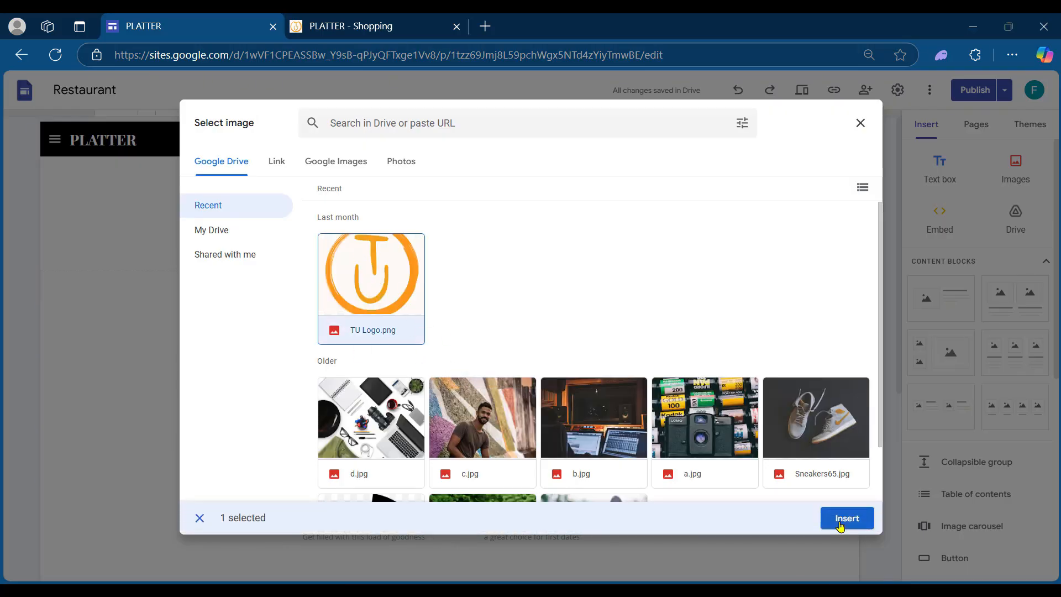
{"action": "left_click", "coordinate": [839, 524]}
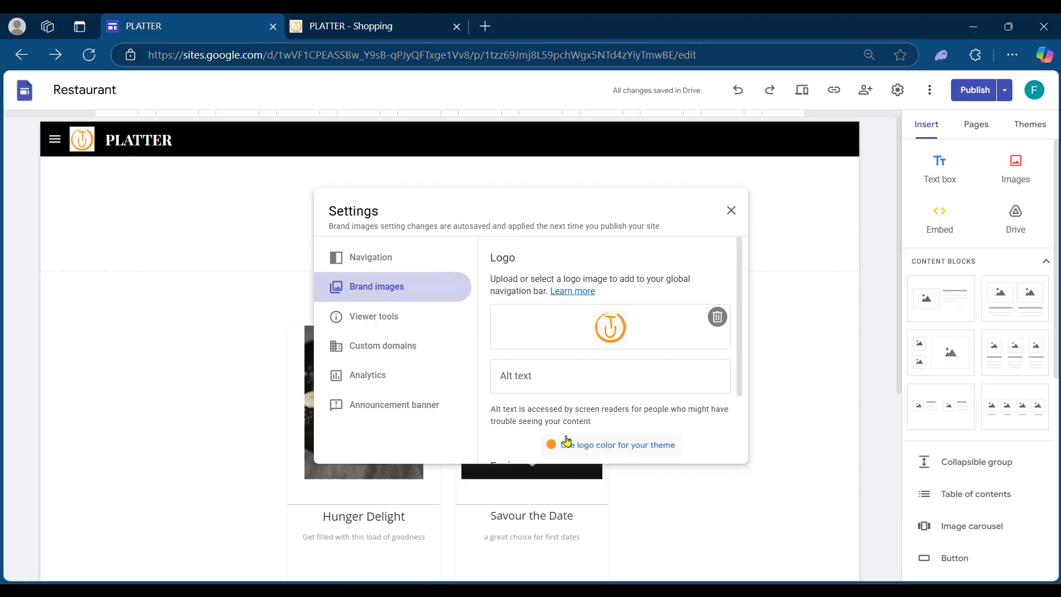
Step: Turn on the site's announcement banner and set its color to green
{"action": "left_click", "coordinate": [381, 403]}
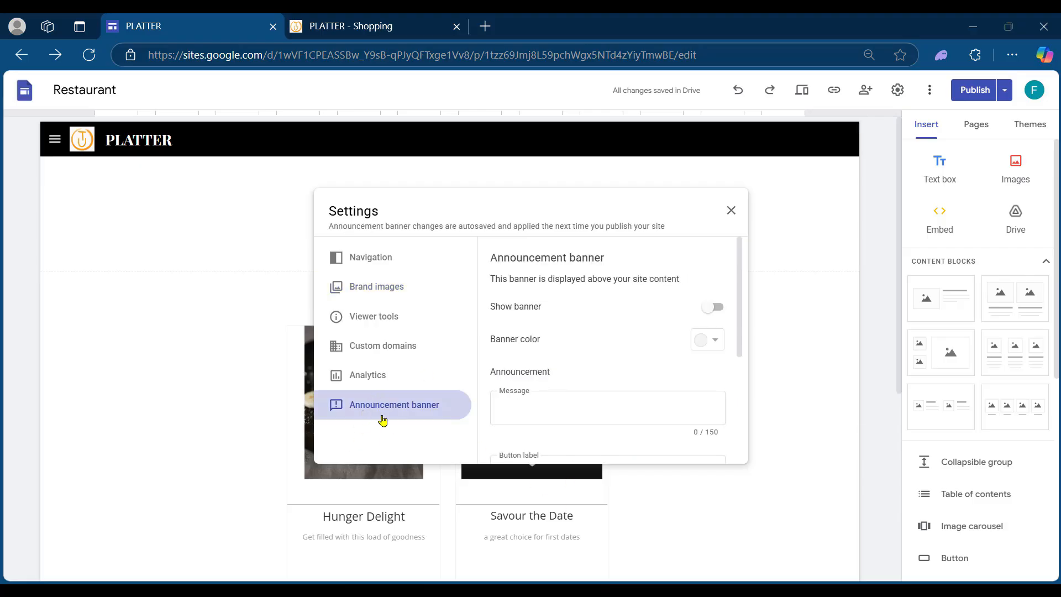
{"action": "left_click", "coordinate": [714, 307]}
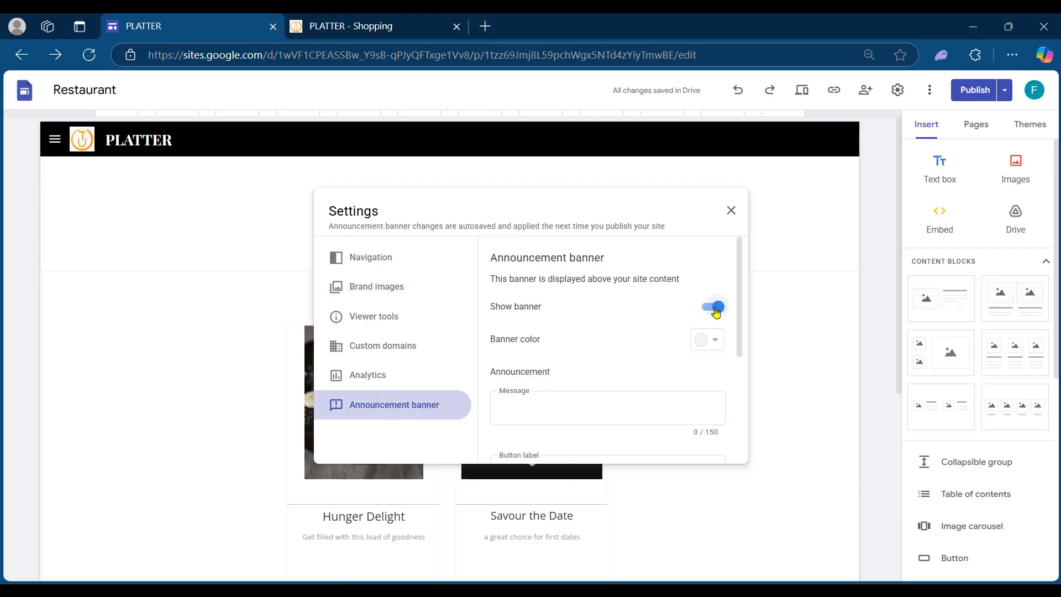
{"action": "left_click", "coordinate": [707, 339]}
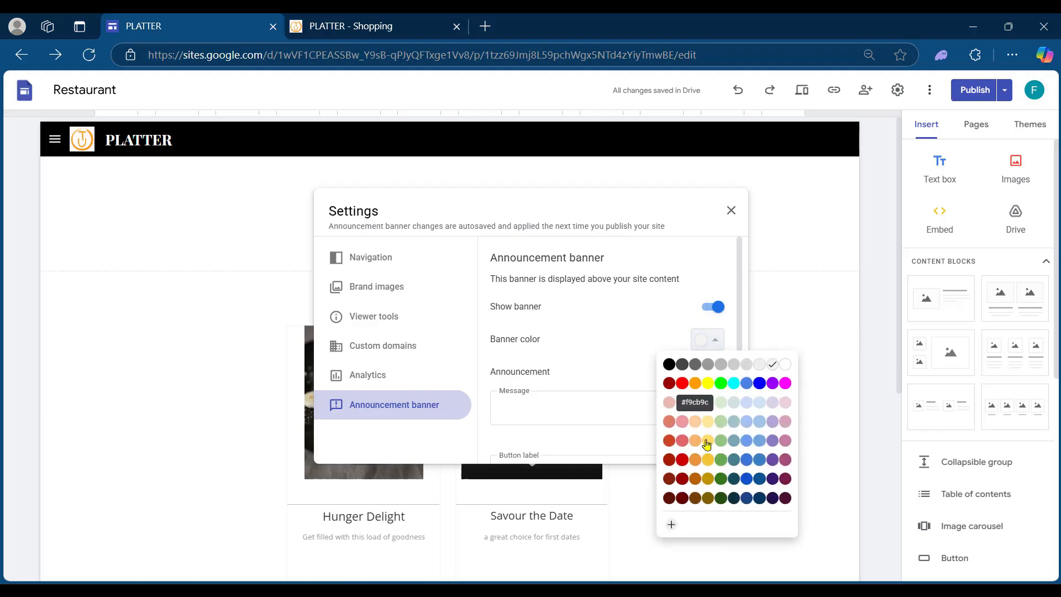
{"action": "left_click", "coordinate": [719, 441]}
Step: Enter the banner message "Welcome to Platter" and the button label "PLatter"
{"action": "left_click", "coordinate": [551, 412]}
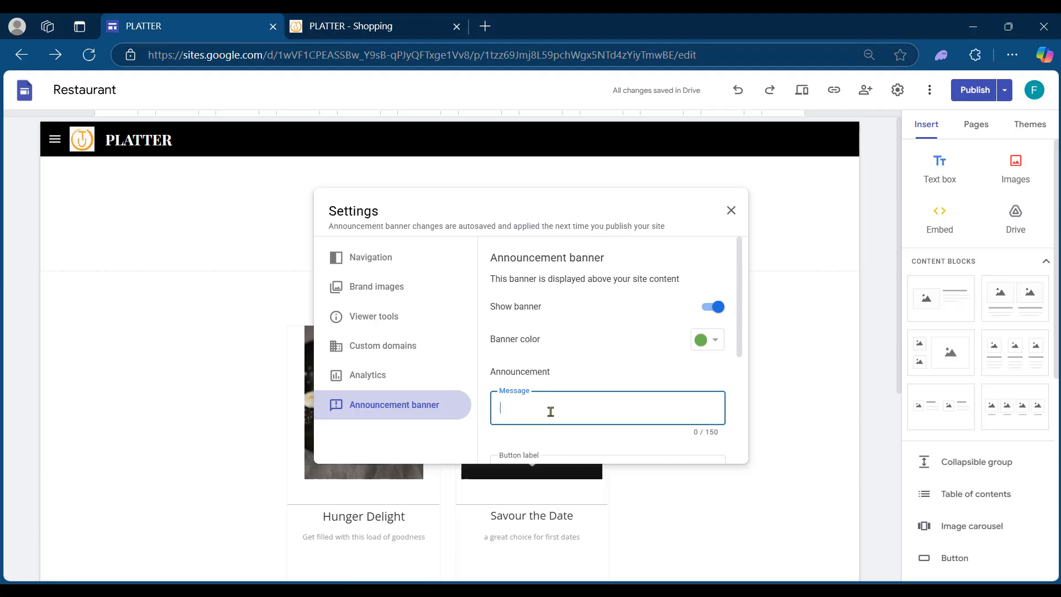
{"action": "type", "text": "Welcome to Platter"}
{"action": "key", "text": "Tab"}
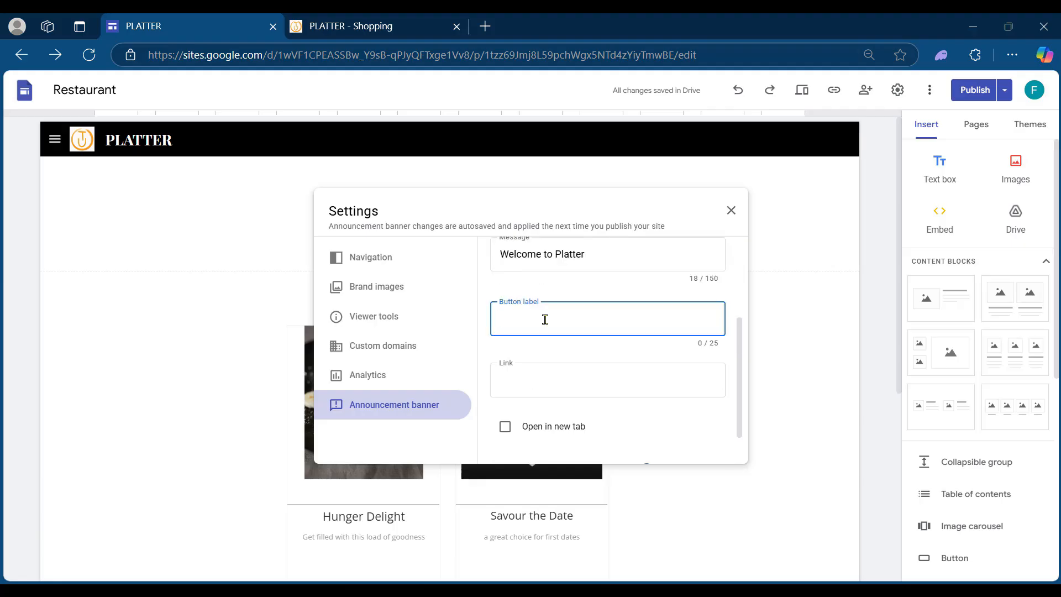
{"action": "type", "text": "PLatter"}
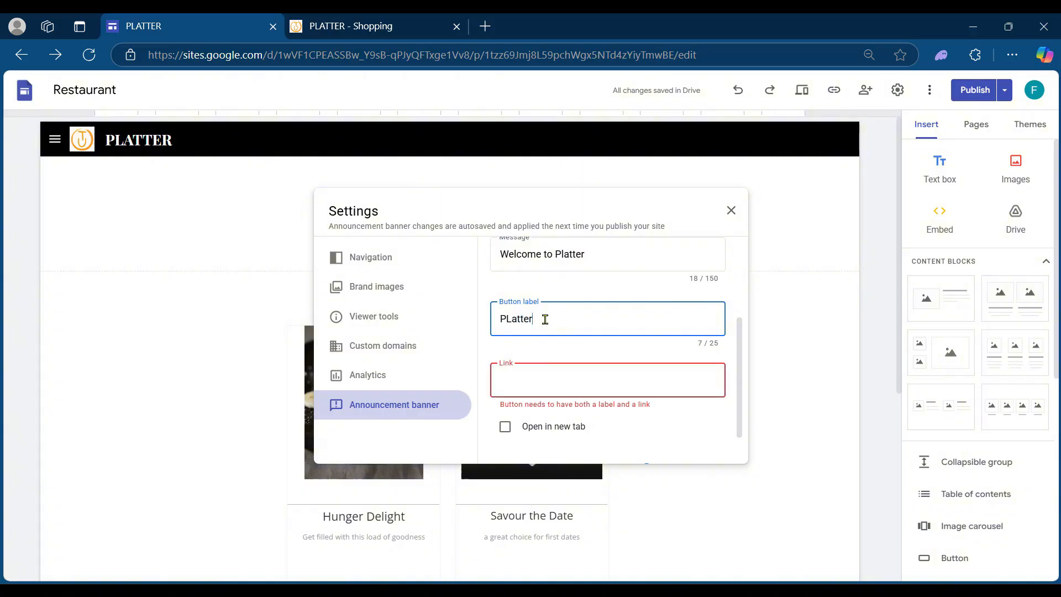
Step: Browse the site pages available as the banner button's link, and close the site settings
{"action": "left_click", "coordinate": [555, 371]}
{"action": "left_click", "coordinate": [531, 380]}
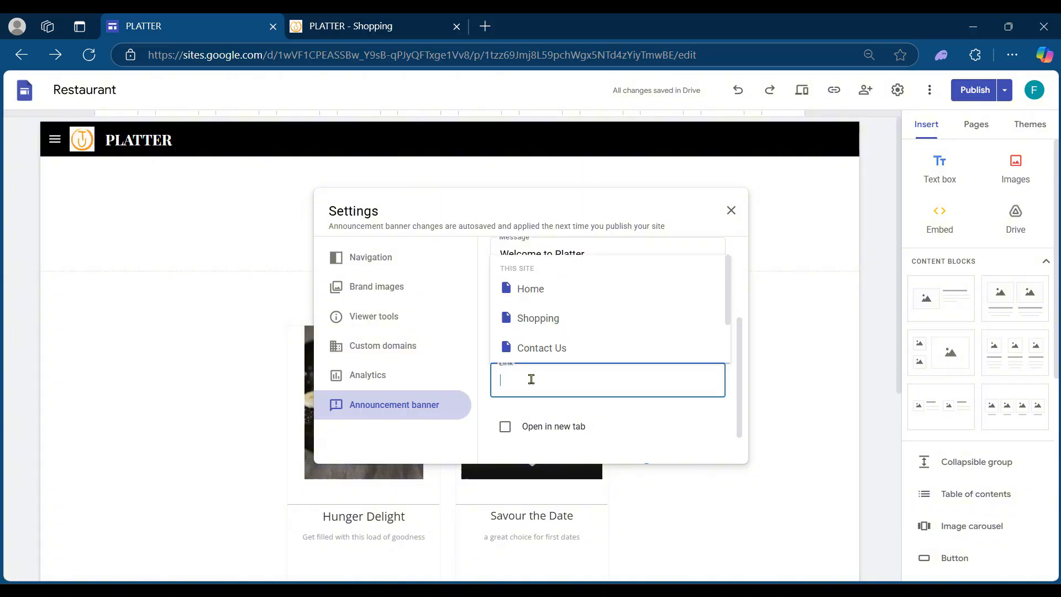
{"action": "scroll", "coordinate": [539, 326], "scroll_direction": "down", "scroll_amount": 2}
{"action": "scroll", "coordinate": [537, 331], "scroll_direction": "up", "scroll_amount": 3}
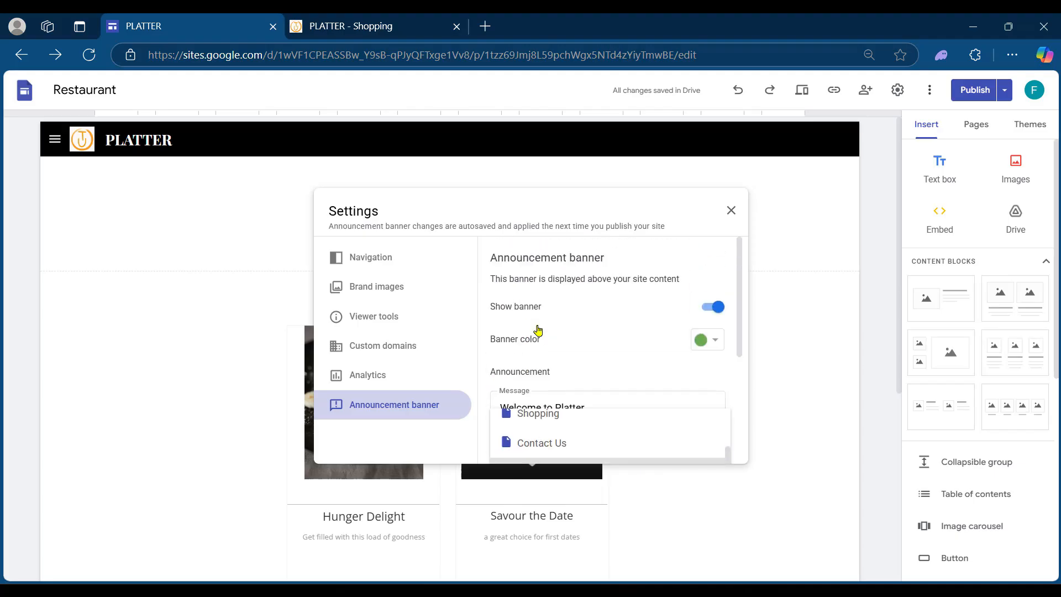
{"action": "scroll", "coordinate": [547, 309], "scroll_direction": "down", "scroll_amount": 3}
{"action": "scroll", "coordinate": [546, 324], "scroll_direction": "up", "scroll_amount": 3}
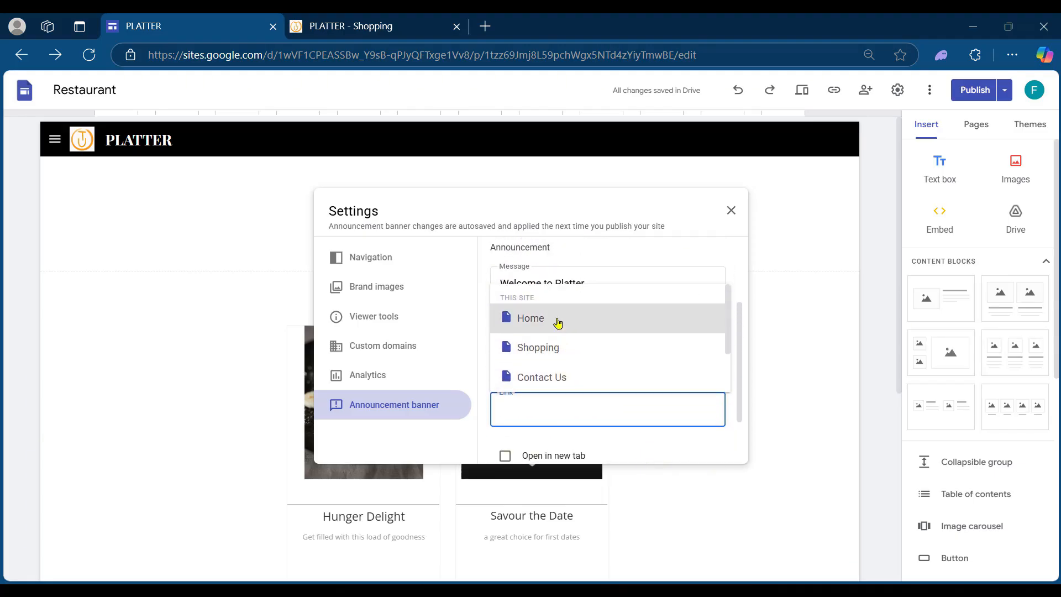
{"action": "scroll", "coordinate": [558, 323], "scroll_direction": "up", "scroll_amount": 3}
{"action": "left_click", "coordinate": [731, 211]}
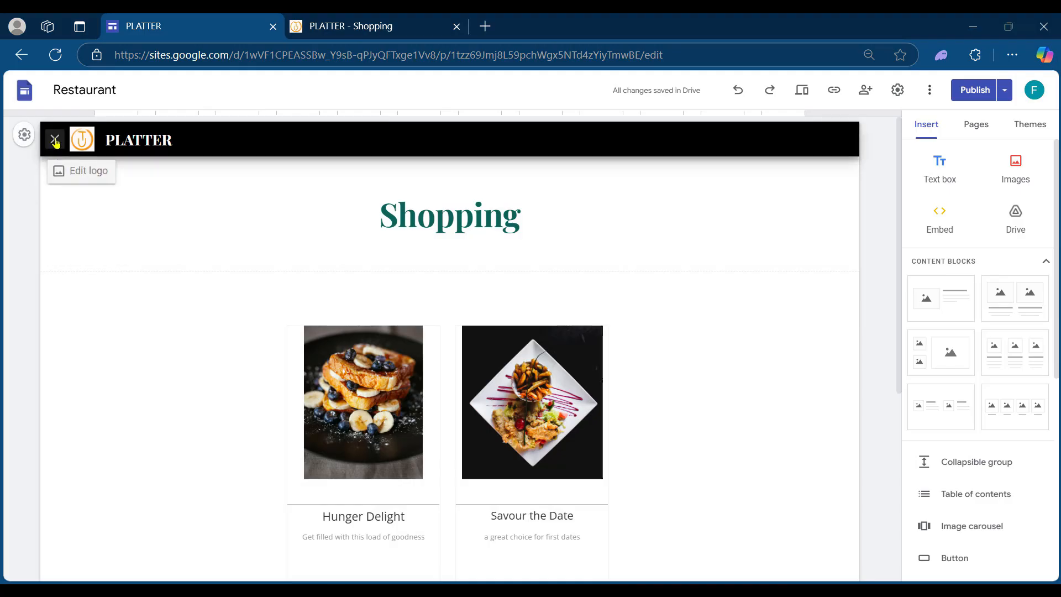
Step: Open the Home page through the site navigation to check the announcement banner, and return to the Shopping page to review its products
{"action": "left_click", "coordinate": [55, 142]}
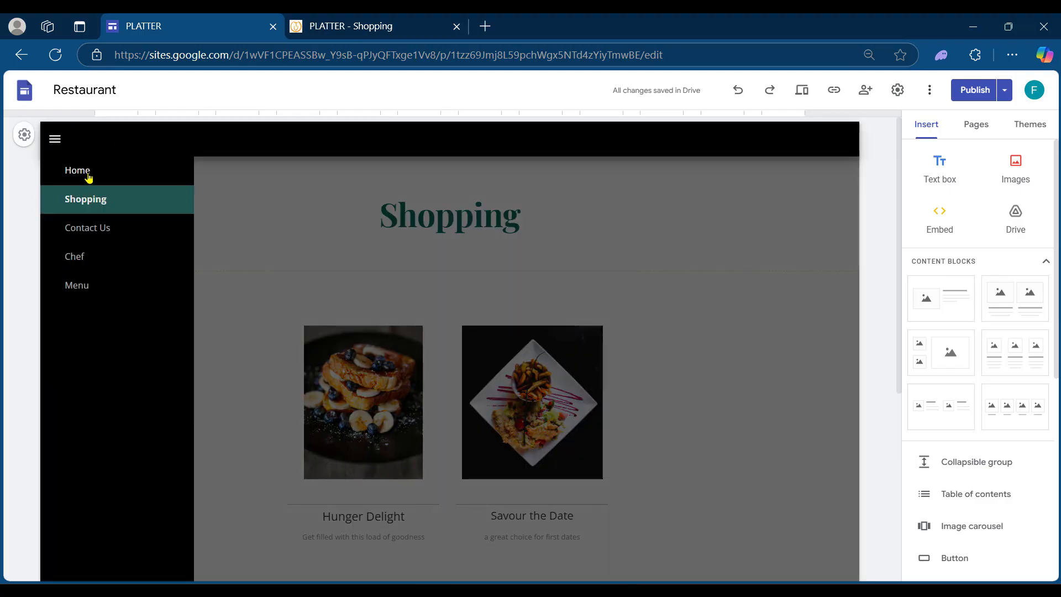
{"action": "left_click", "coordinate": [88, 175]}
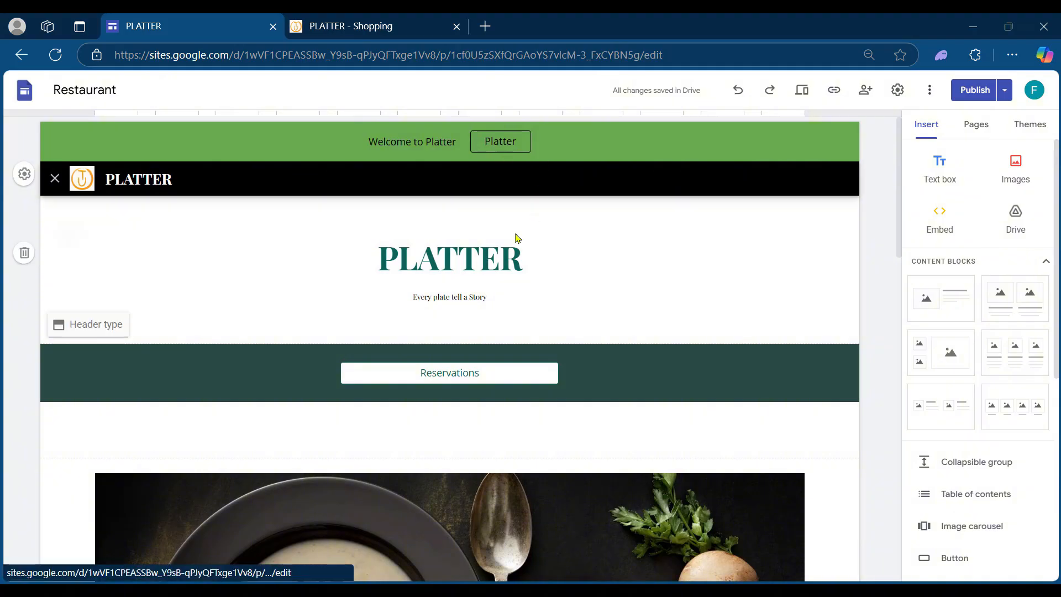
{"action": "left_click", "coordinate": [55, 177]}
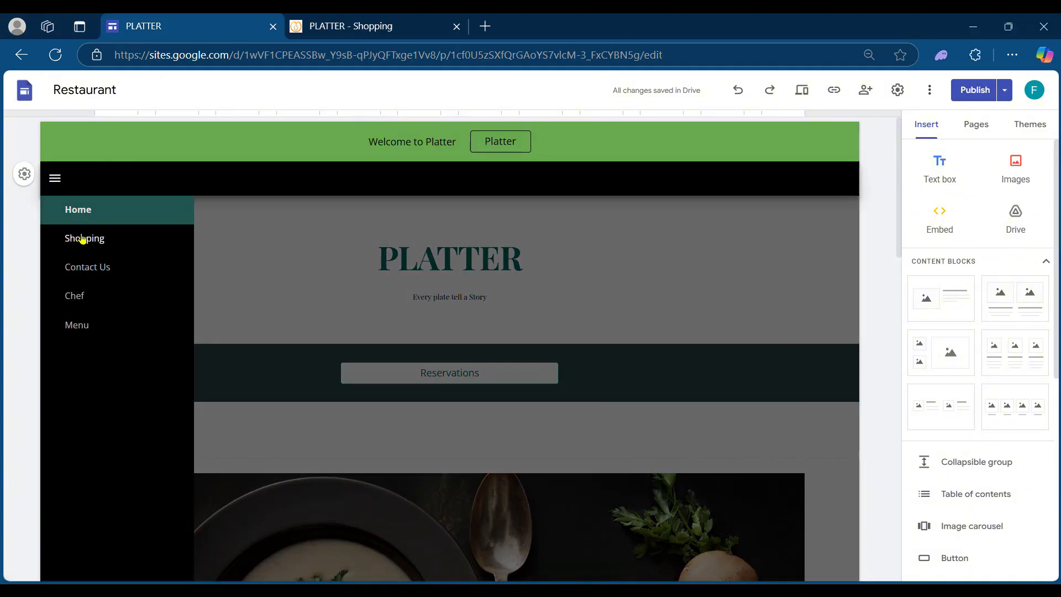
{"action": "left_click", "coordinate": [83, 239]}
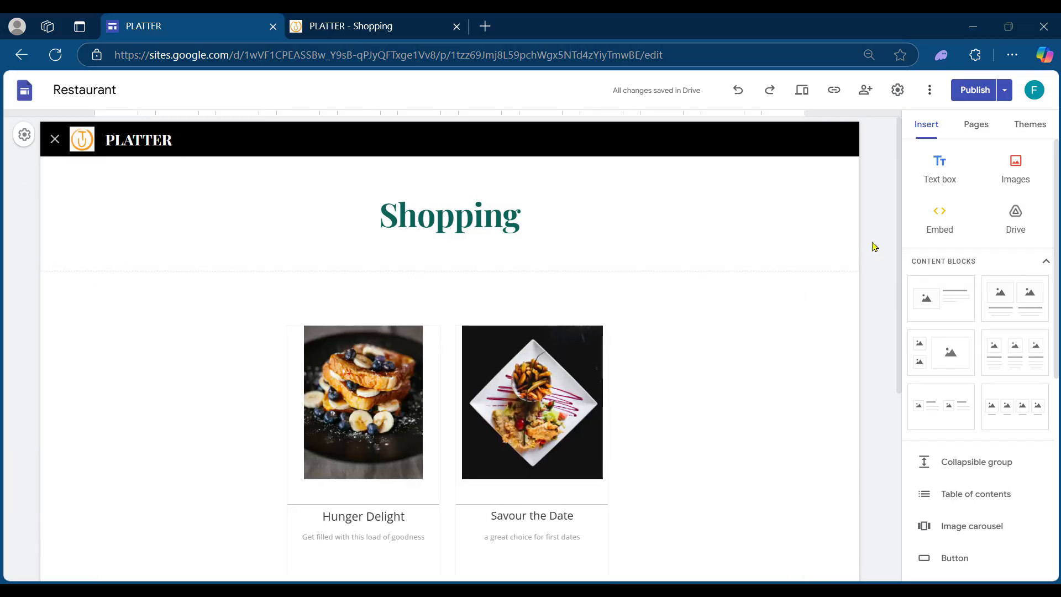
{"action": "scroll", "coordinate": [874, 245], "scroll_direction": "down", "scroll_amount": 5}
{"action": "scroll", "coordinate": [873, 245], "scroll_direction": "up", "scroll_amount": 5}
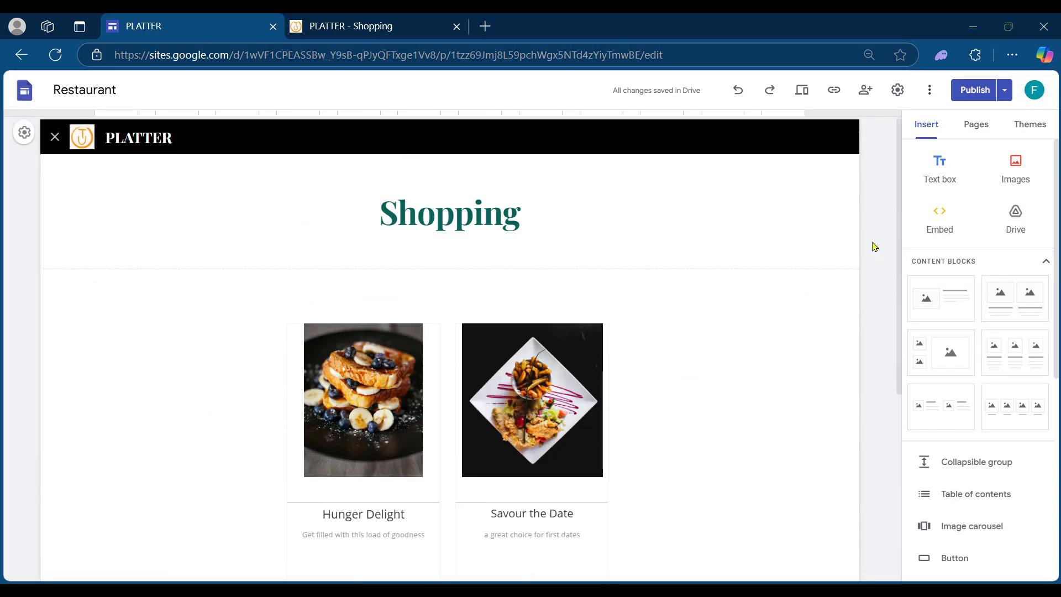
{"action": "scroll", "coordinate": [862, 266], "scroll_direction": "down", "scroll_amount": 1}
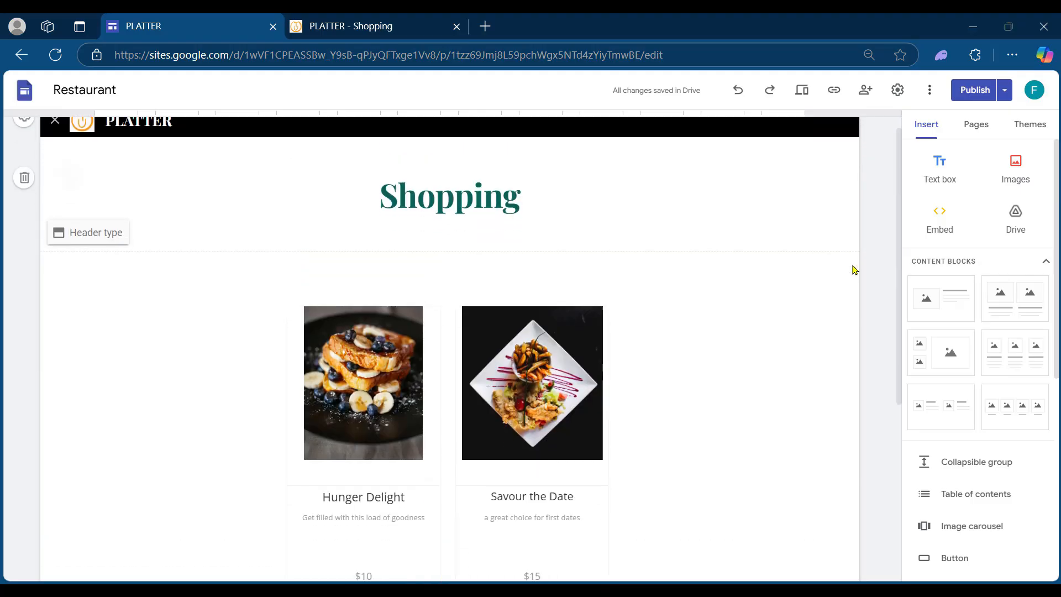
{"action": "scroll", "coordinate": [829, 266], "scroll_direction": "up", "scroll_amount": 2}
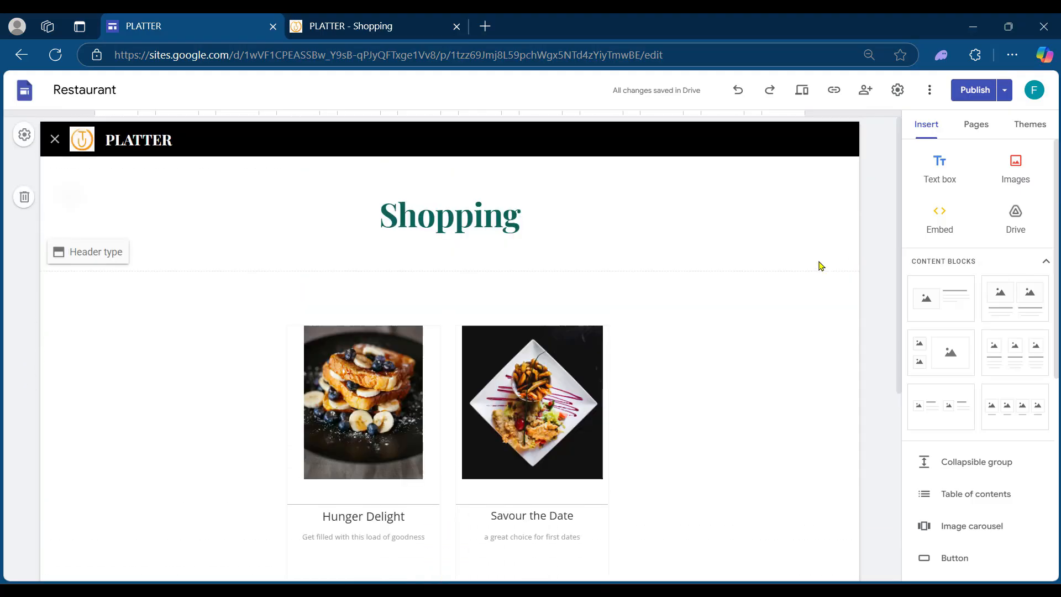